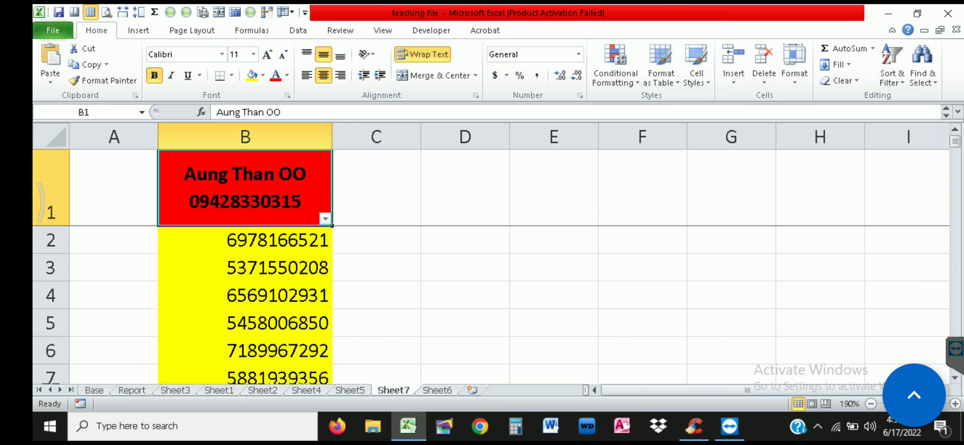
Review the list of numbers in column B of Sheet7
scroll(245, 301, down, 1)
scroll(245, 302, up, 1)
click(244, 240)
scroll(245, 301, down, 2)
scroll(245, 302, up, 2)
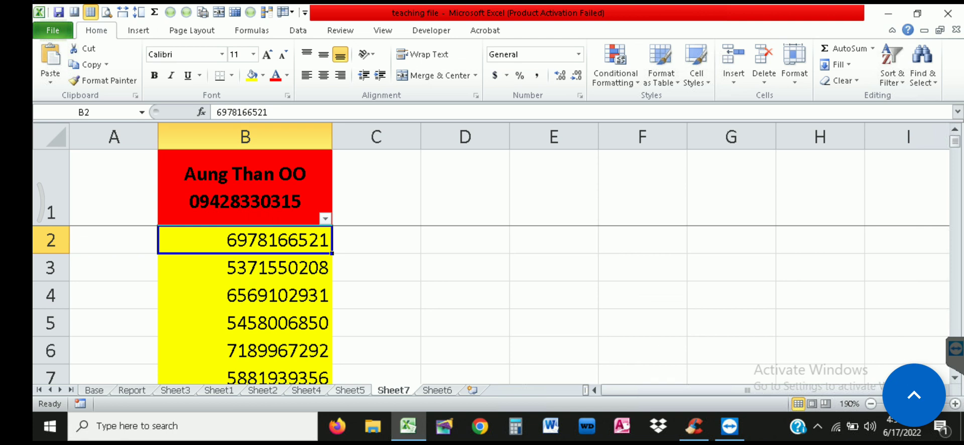
Open Sheet5 and inspect the text in C2 and the CONCATENATE formula in W2
key(ctrl+Page_Up)
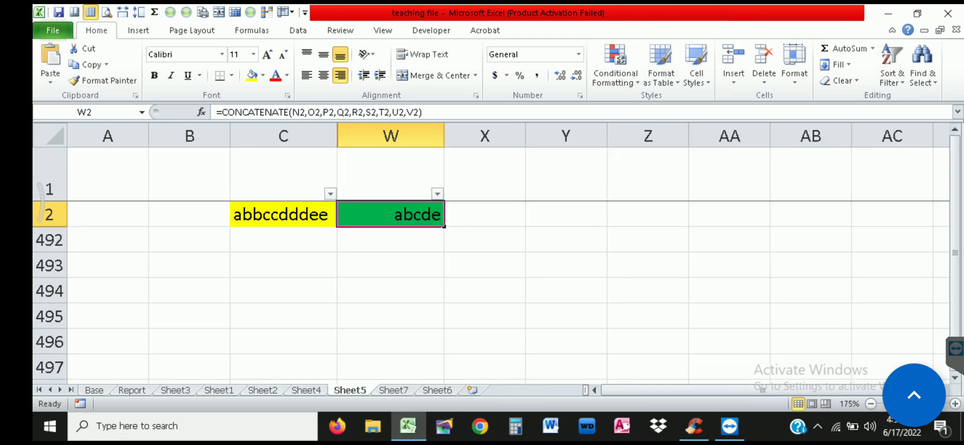
click(283, 215)
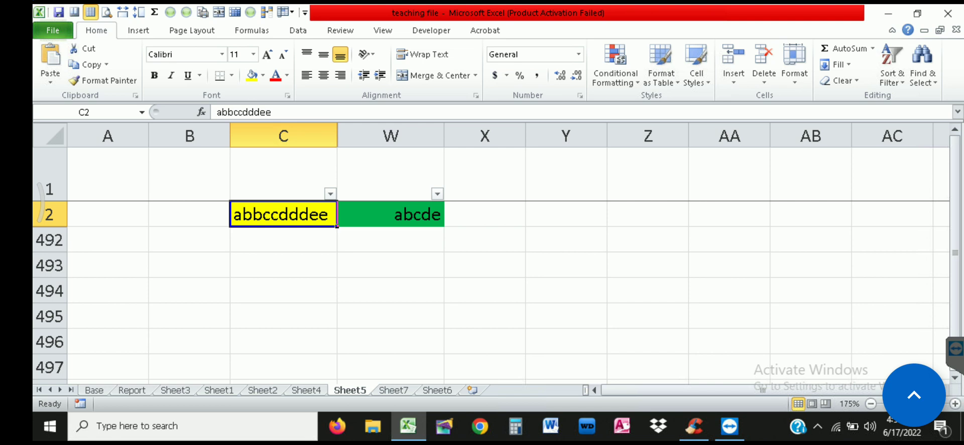
click(283, 136)
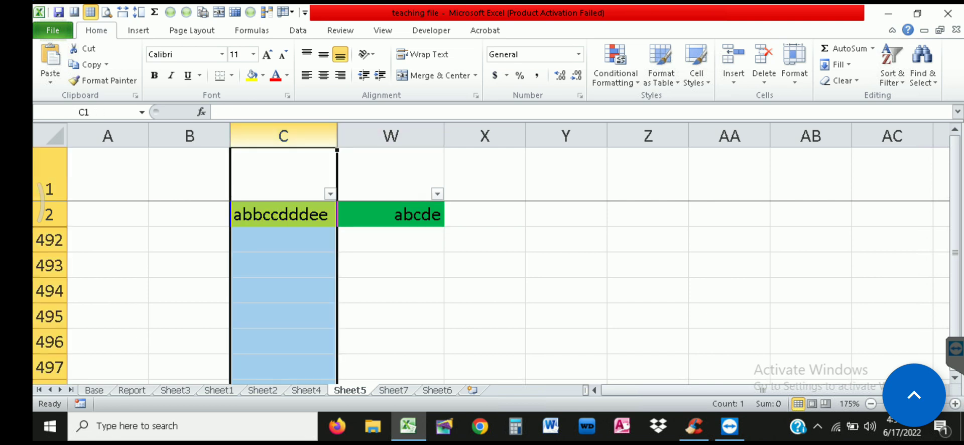
click(390, 136)
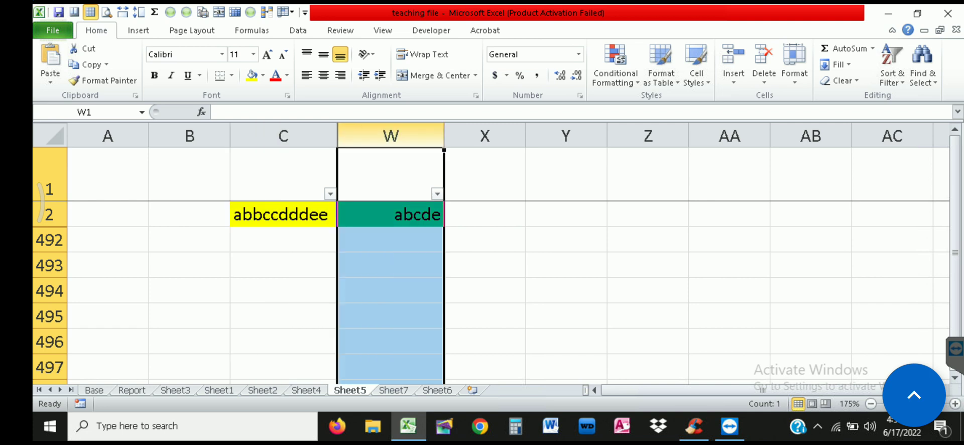
click(391, 214)
Enter abcd in cell C2 of Sheet5
click(283, 214)
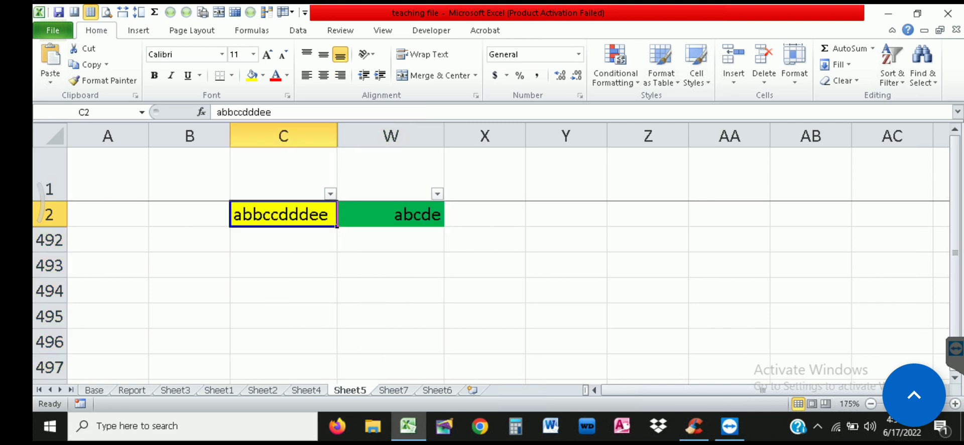
text(abcd)
key(Tab)
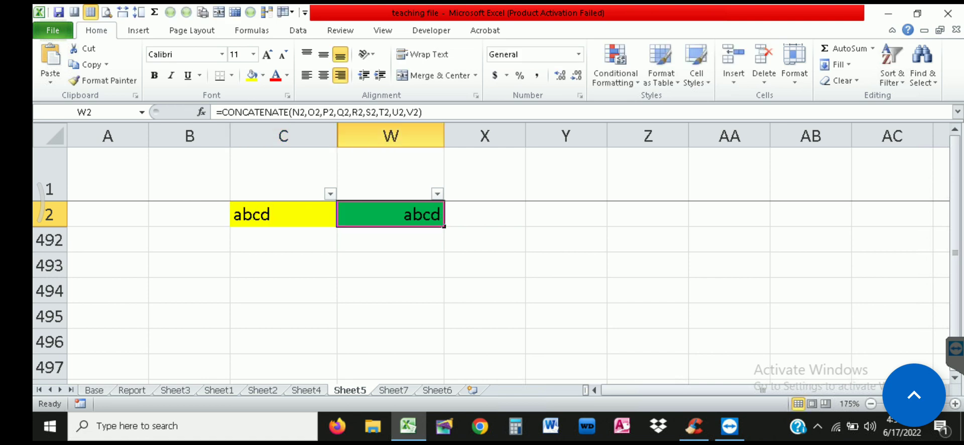
Enter aabbbccccd in cell C2 of Sheet5
click(283, 214)
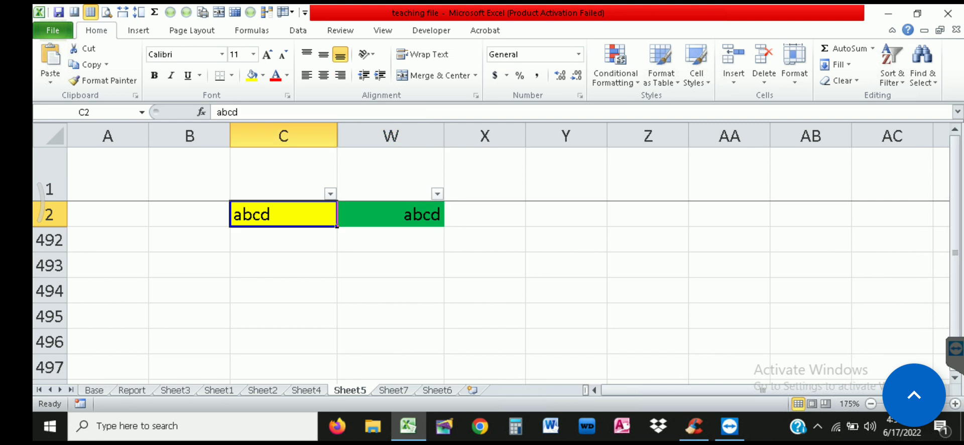
scroll(491, 253, up, 4)
text(aab)
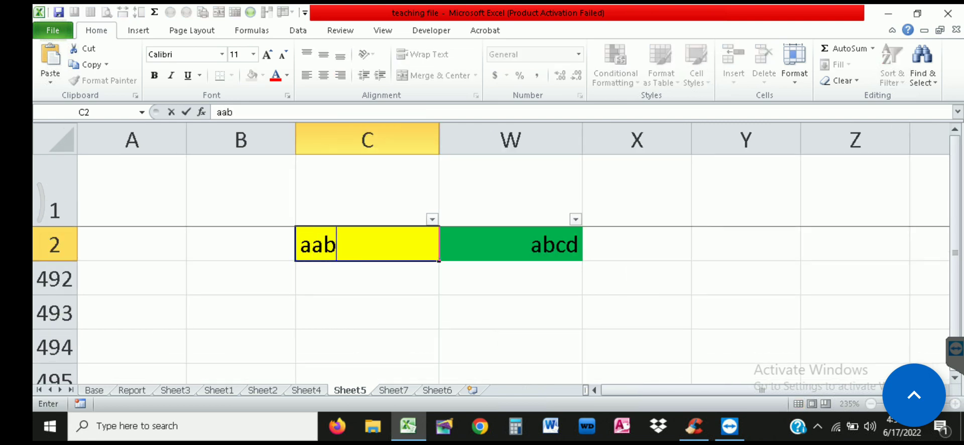
text(bbccccd)
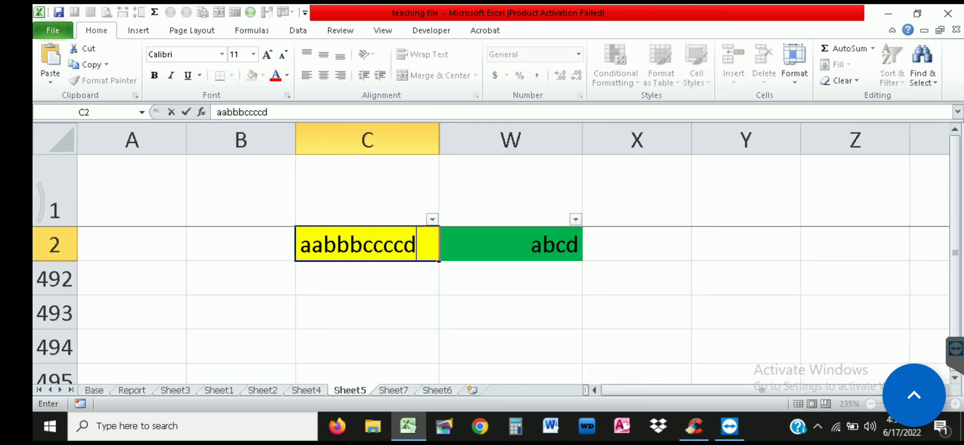
key(Return)
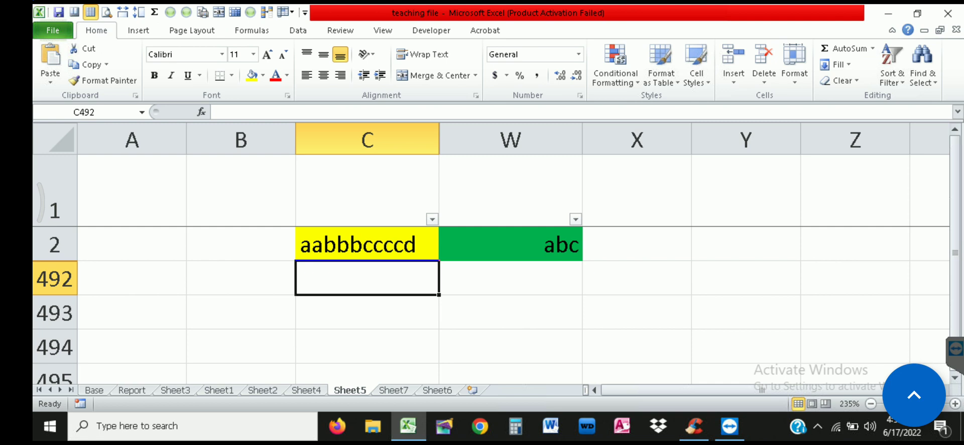
Remove the final d from the text in C2 so that it reads aabbbcccc
key(Up)
key(F2)
key(BackSpace)
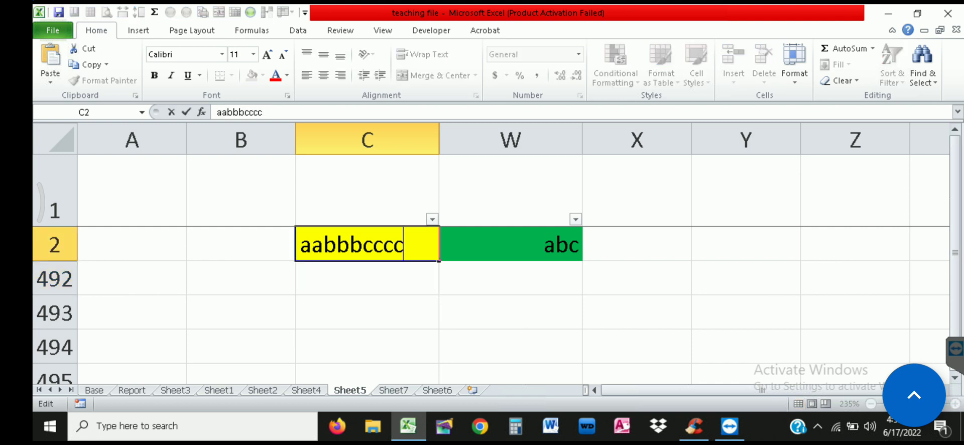
key(Return)
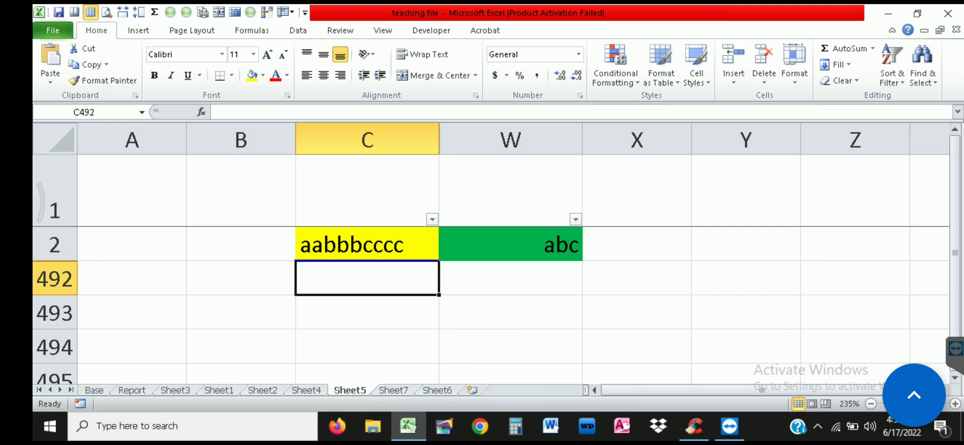
Look up the Remove Duplicates tool and compare the text in C2 with the formula in W2
click(298, 30)
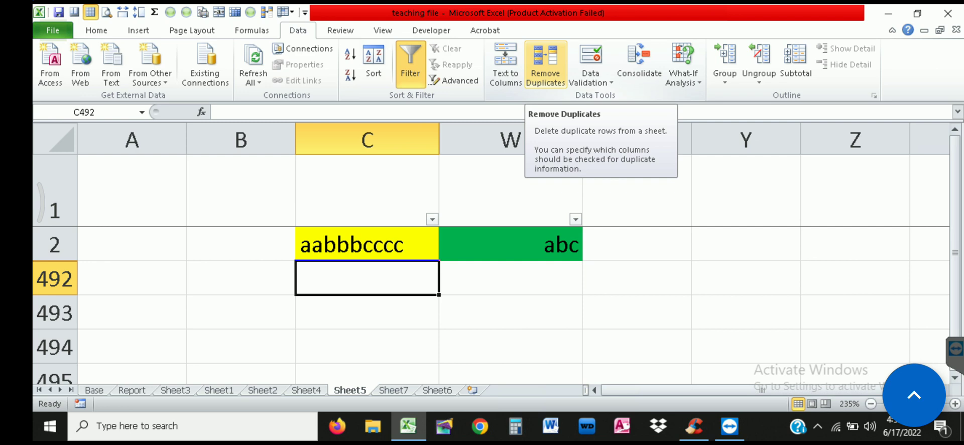
click(367, 245)
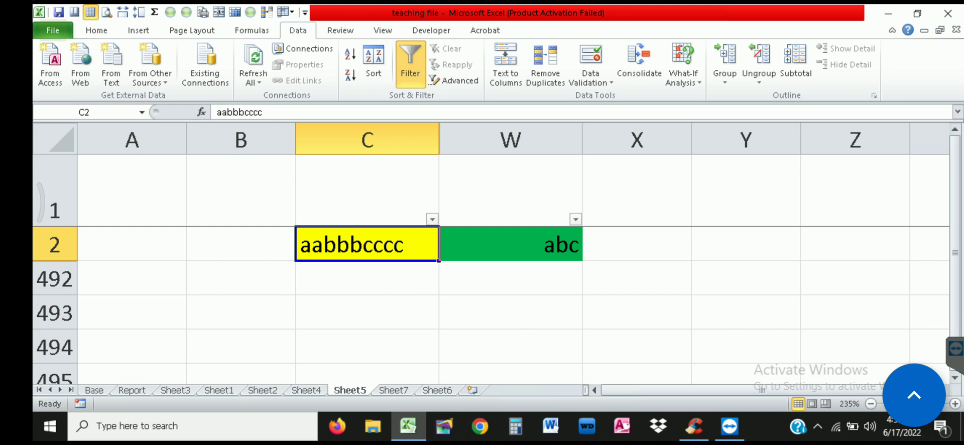
click(511, 244)
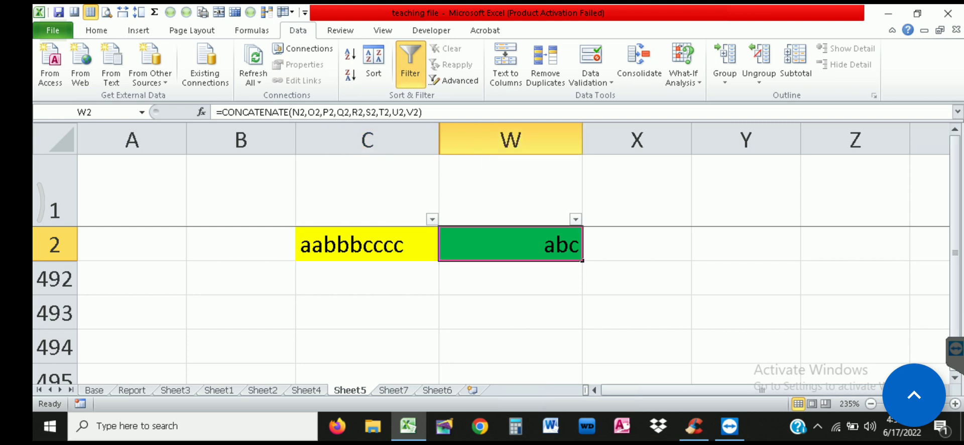
click(367, 244)
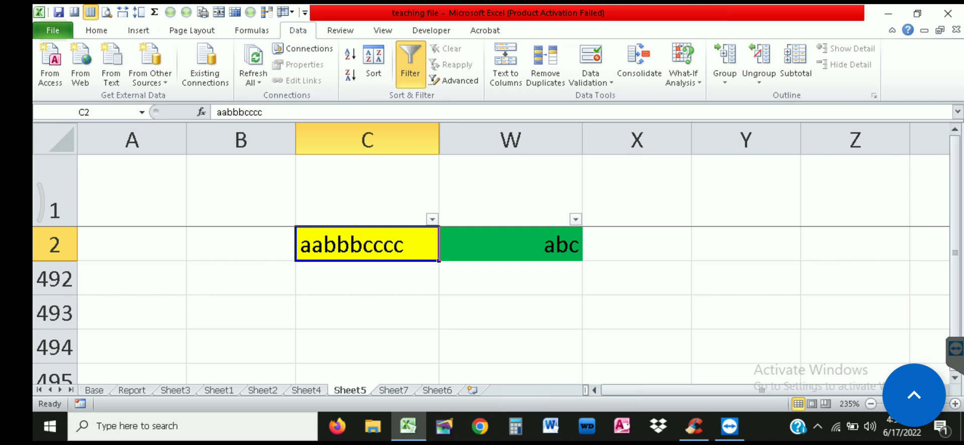
View the split-letter layout on Sheet6, and go back to Sheet7 to review the numbers in column B
click(437, 390)
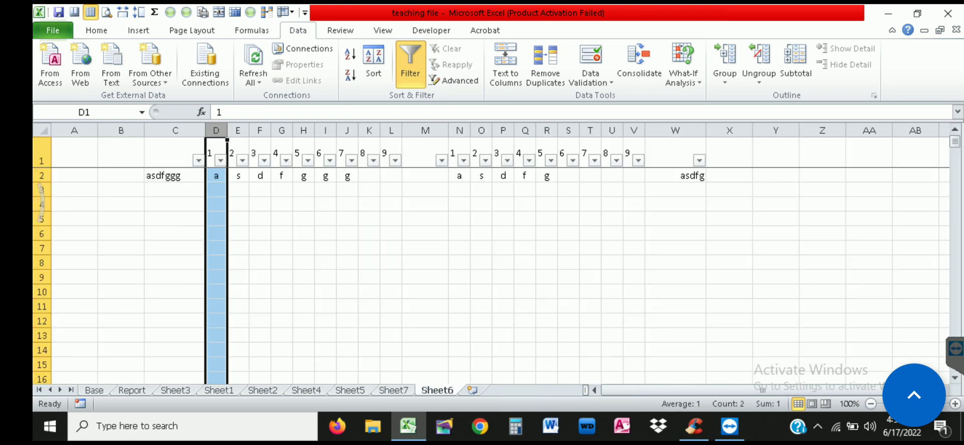
click(393, 390)
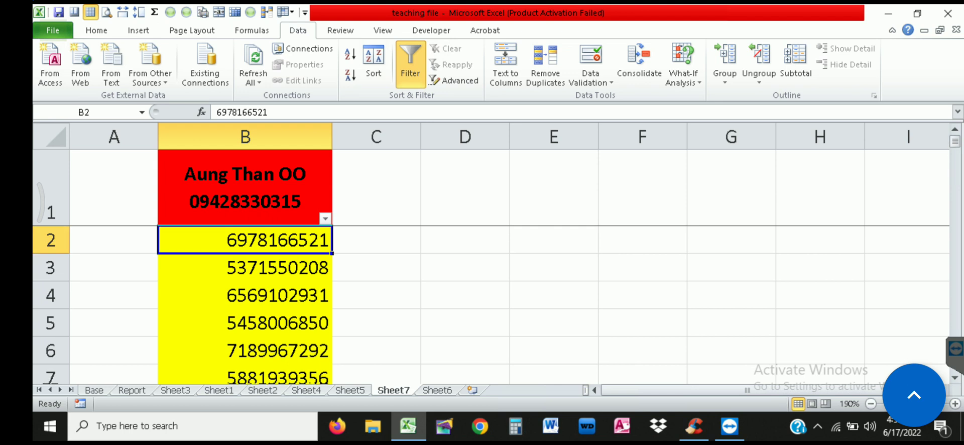
click(245, 137)
scroll(245, 301, down, 5)
scroll(245, 301, up, 5)
click(245, 240)
scroll(245, 301, down, 4)
scroll(245, 301, up, 4)
scroll(245, 301, down, 2)
scroll(245, 301, up, 2)
scroll(491, 253, down, 1)
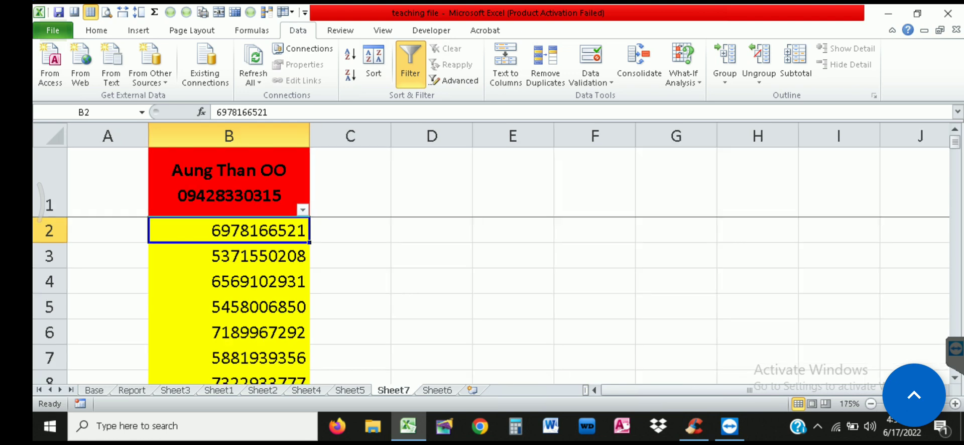
Enter =LEN(B2) in C2 of Sheet7 and fill the formula down column C alongside the numbers
click(350, 231)
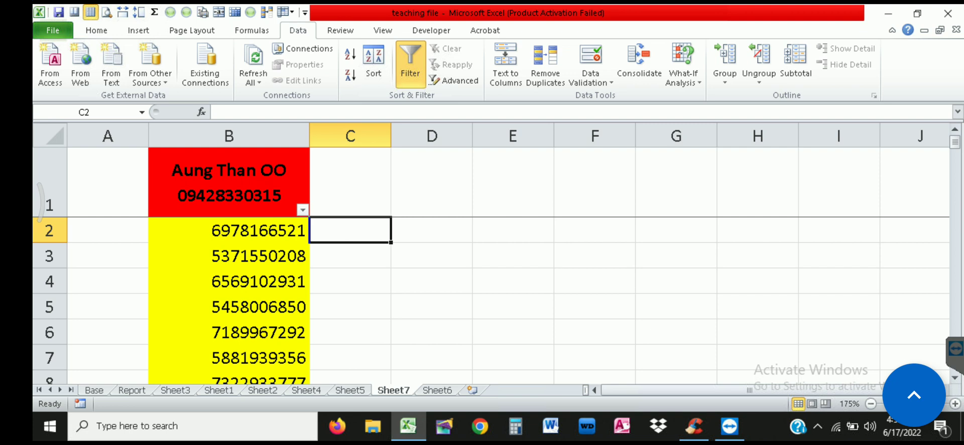
text(=)
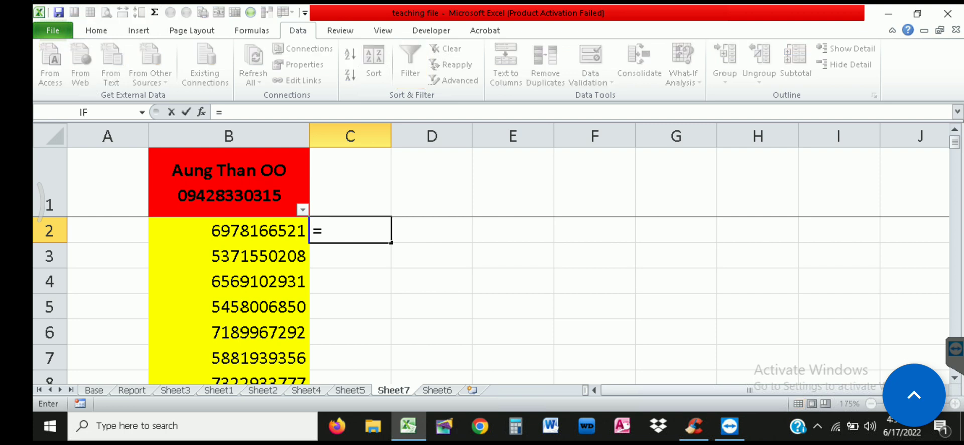
text(len)
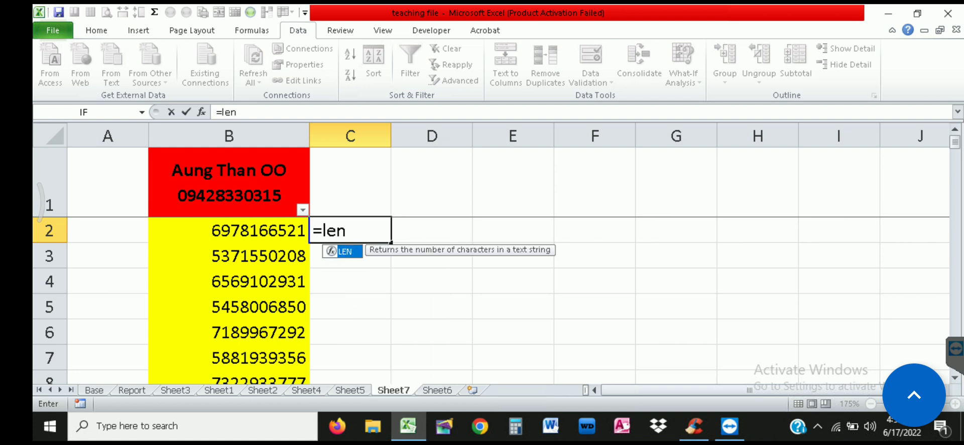
key(Tab)
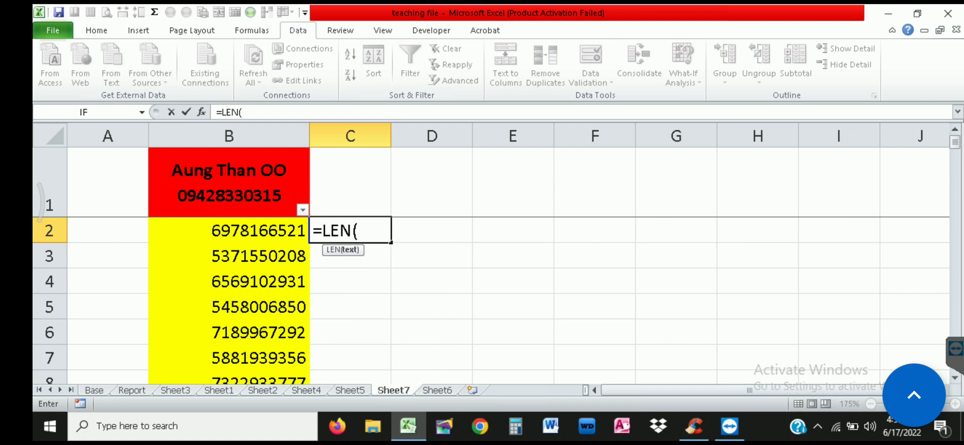
key(Left)
key(Return)
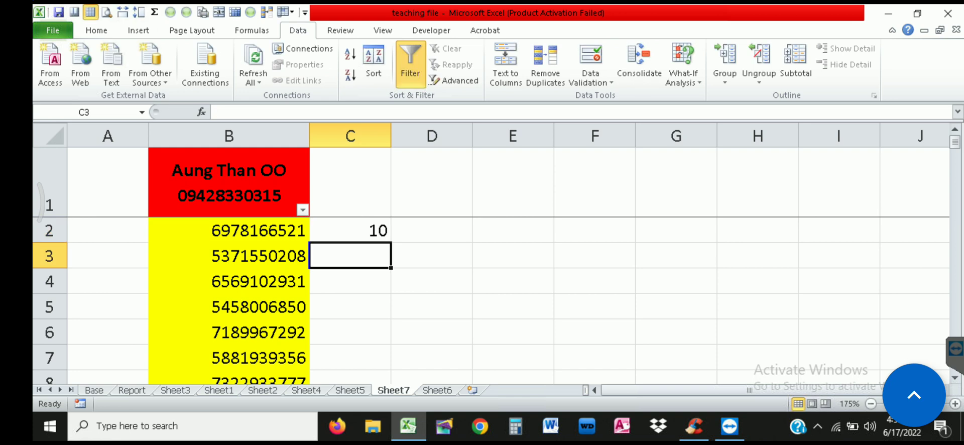
key(Up)
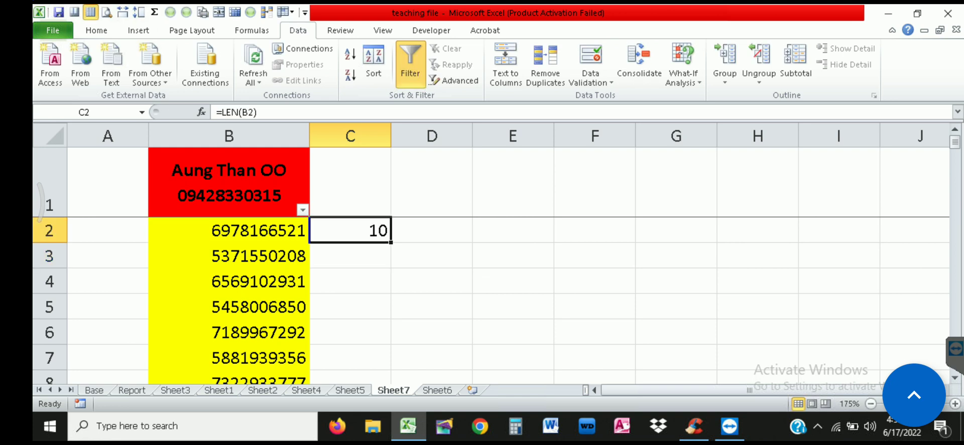
double_click(391, 242)
Reapply the filter with rows 1 through 103 selected so that it also covers column C
click(49, 203)
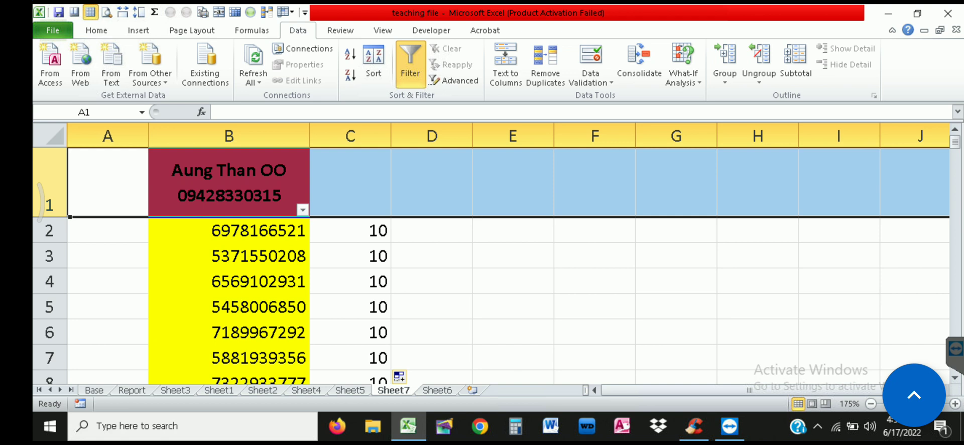
key(ctrl+shift+End)
scroll(492, 302, down, 3)
drag(49, 243, 49, 244)
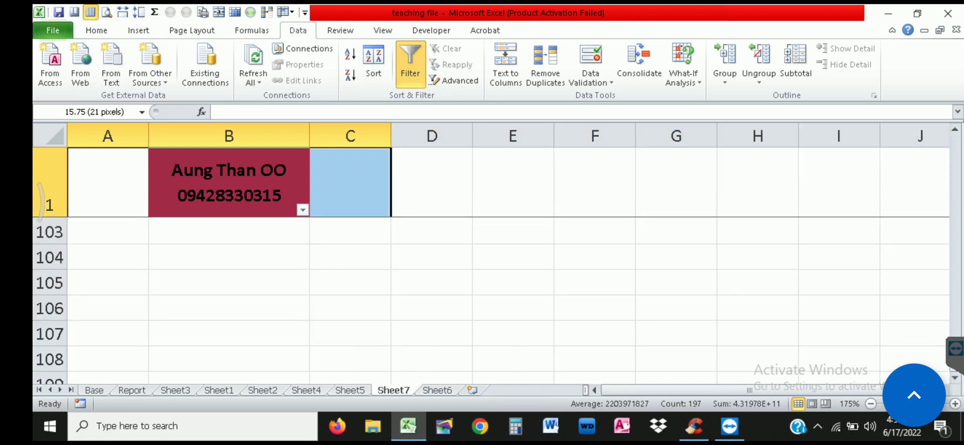
shift+click(49, 235)
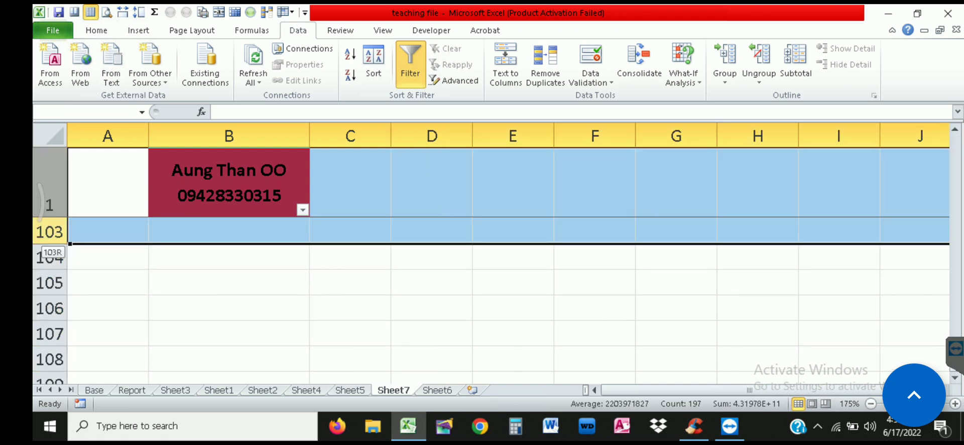
key(ctrl+shift+l)
key(ctrl+shift+l)
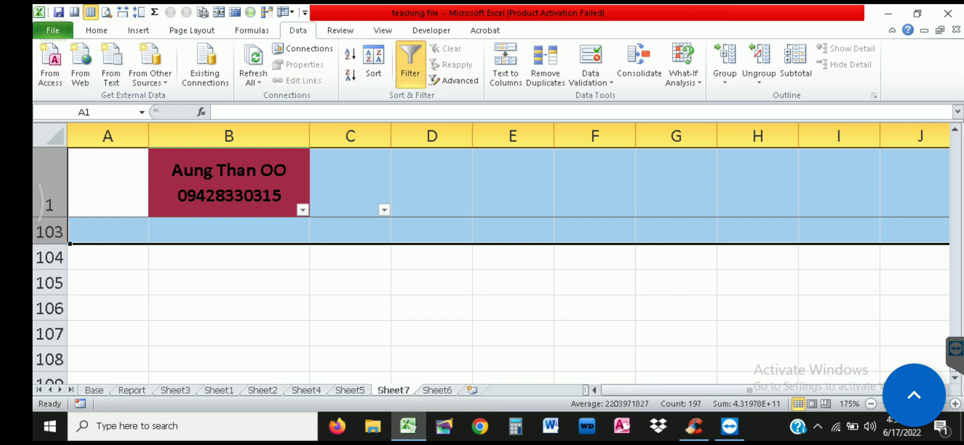
Examine the character counts listed in column C's filter and close it without filtering
click(349, 181)
key(Down)
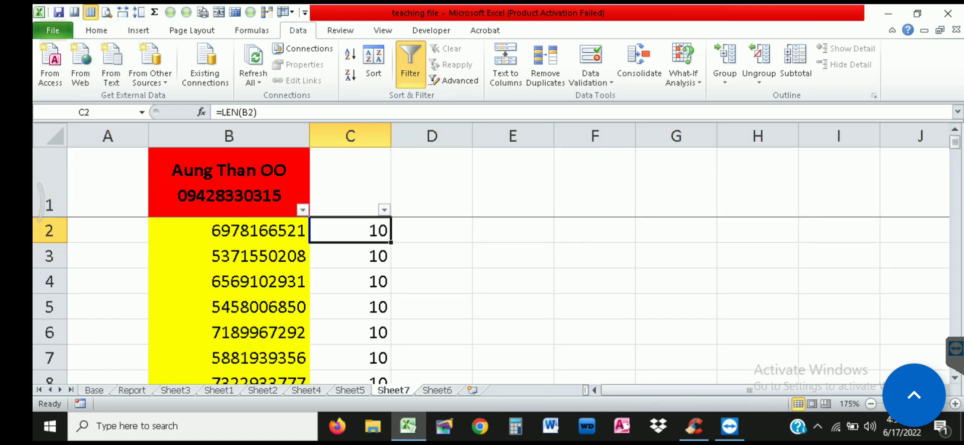
click(384, 210)
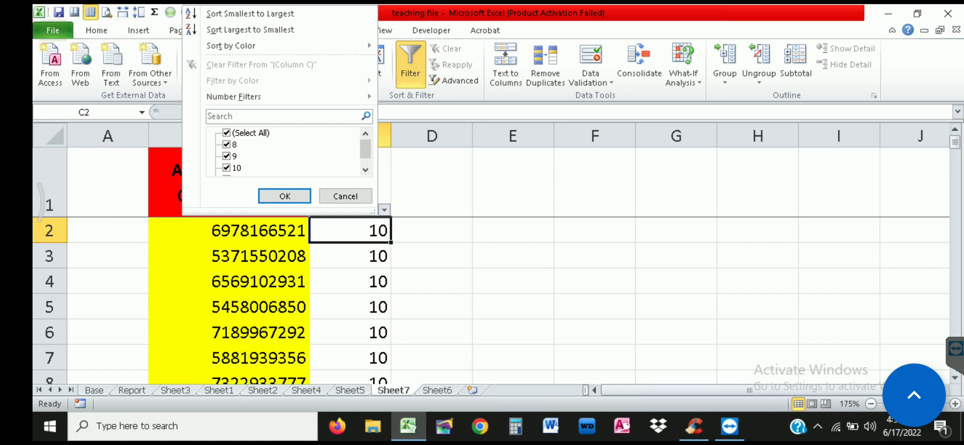
scroll(286, 150, down, 1)
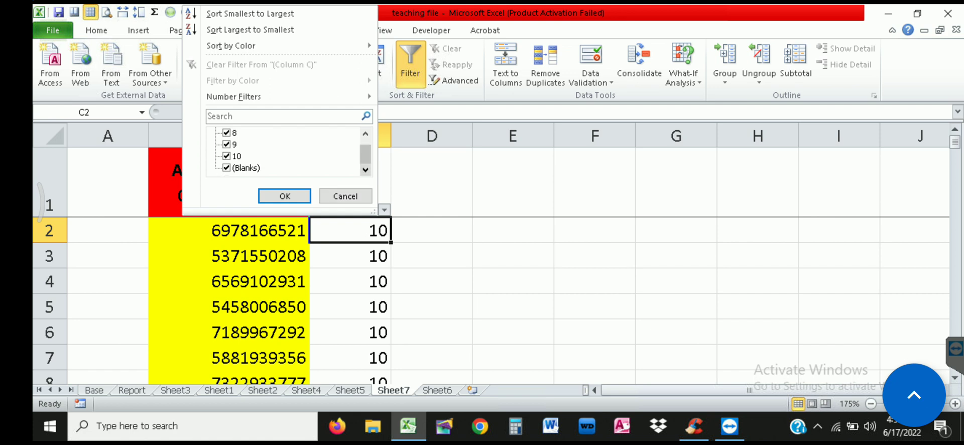
click(345, 196)
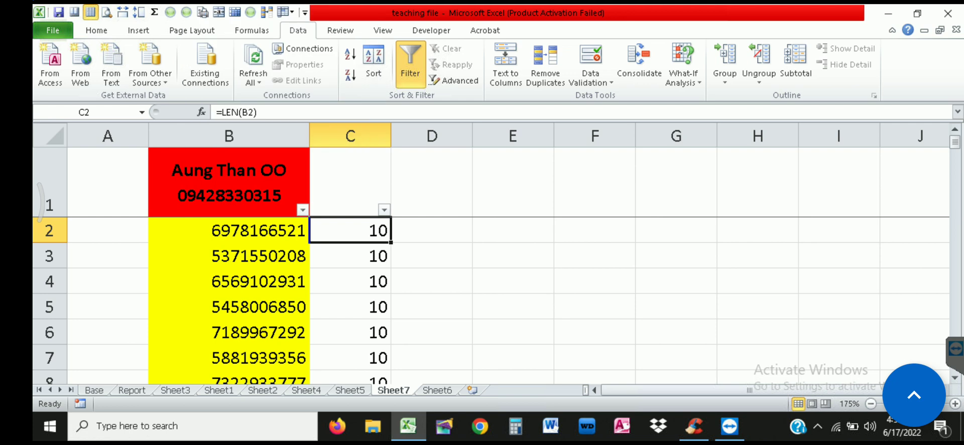
Clear the LEN formulas from column C, starting at C2
key(ctrl+shift+Down)
key(Delete)
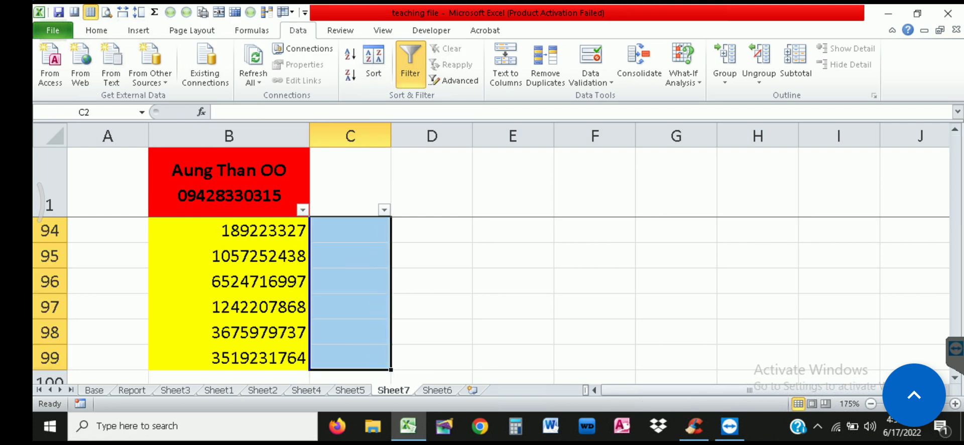
Enter the heading numbers 1 in C1 and 2 in D1
key(ctrl+Up)
scroll(350, 296, up, 18)
key(Down)
key(Up)
text(1)
key(Tab)
text(2)
key(Tab)
Align C1:D1 to the top and left, and extend the number series across row 1 to 10 in L1
drag(350, 181, 432, 181)
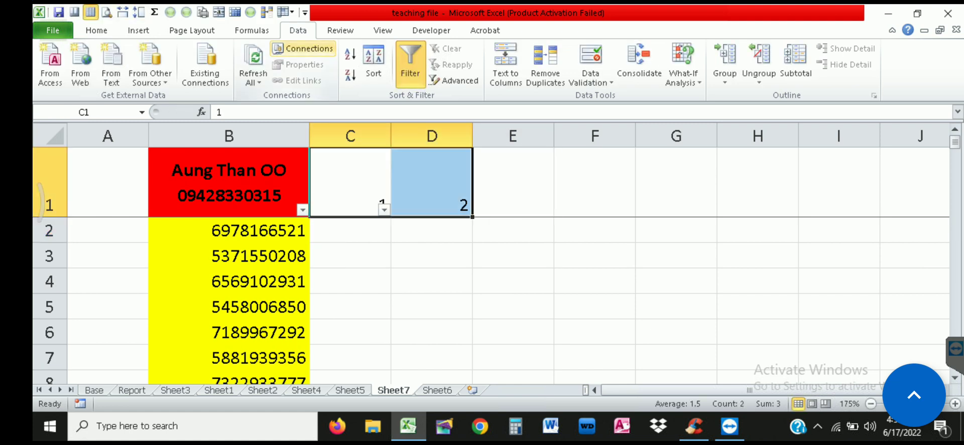
click(96, 31)
click(306, 53)
click(306, 75)
drag(473, 216, 627, 220)
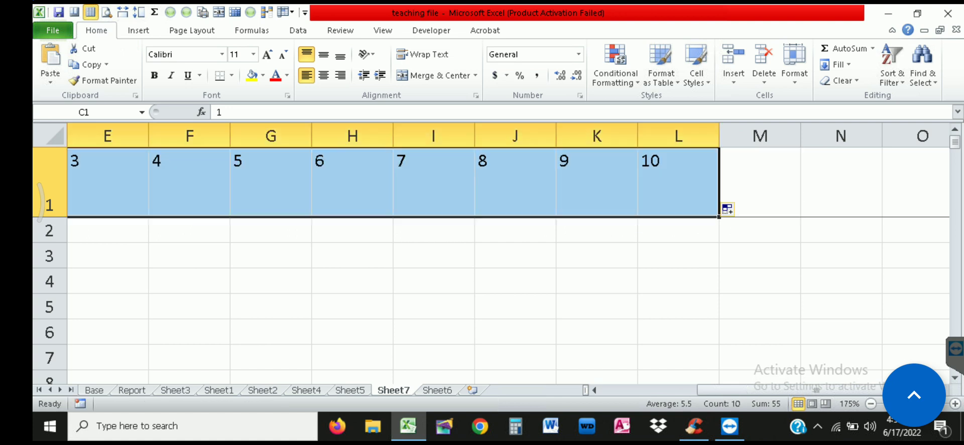
Autofit the widths of columns C through L to their heading numbers
drag(678, 136, 351, 136)
double_click(390, 136)
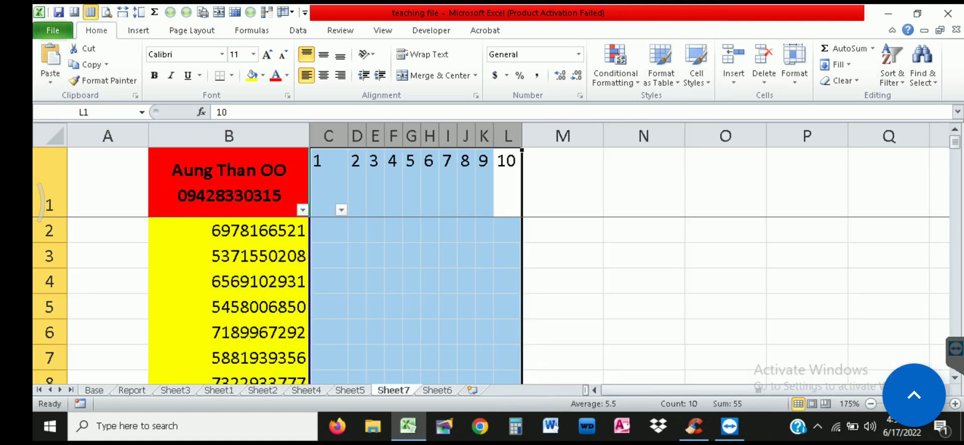
click(411, 256)
click(328, 231)
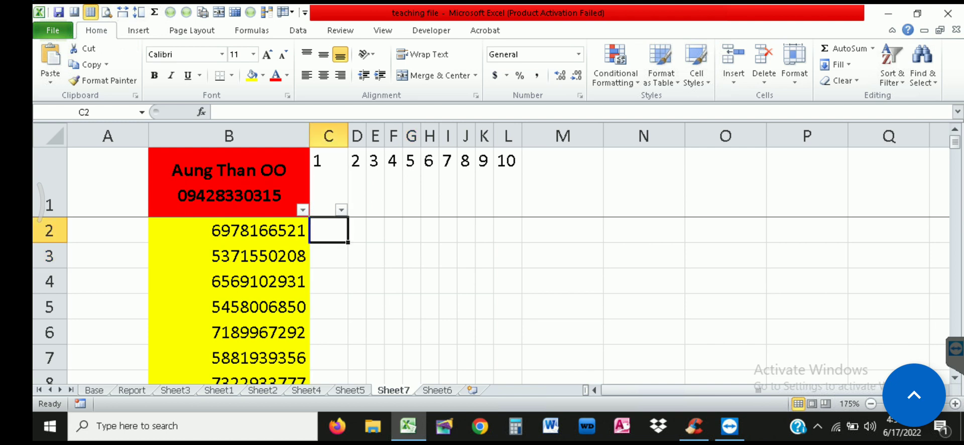
Enter =MID(B2,C1,3) in C2 to extract characters from the number in B2
click(229, 230)
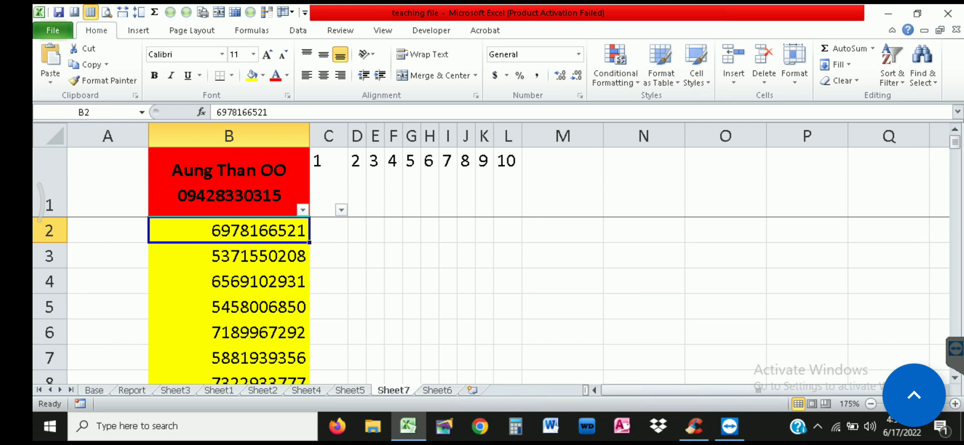
click(329, 231)
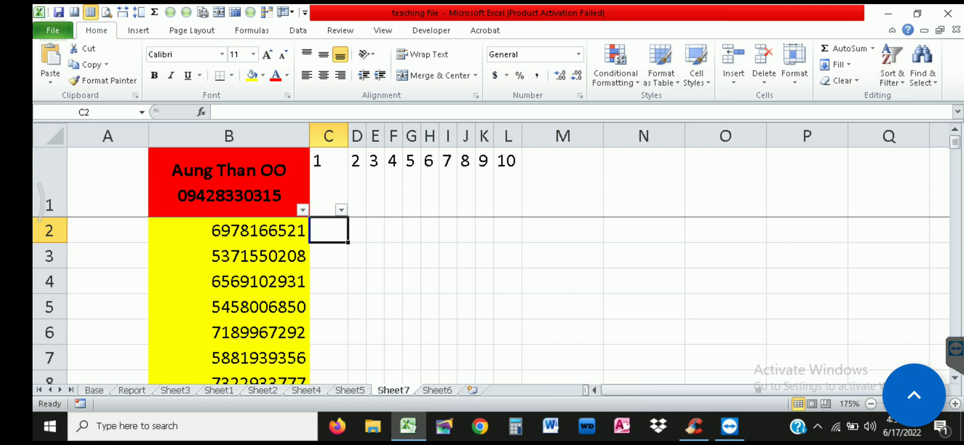
text(=mid)
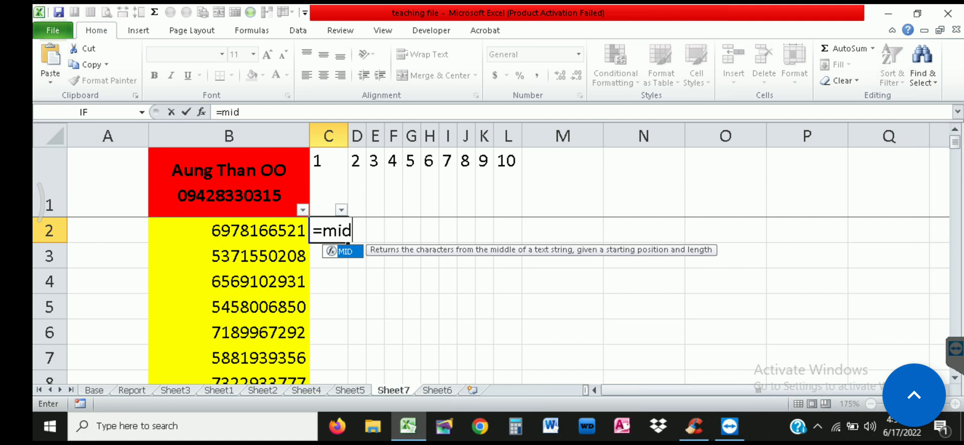
key(Tab)
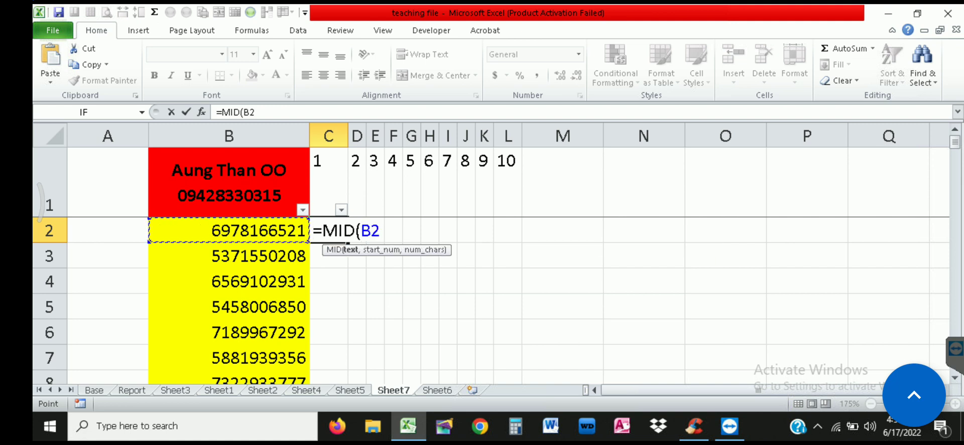
text(,)
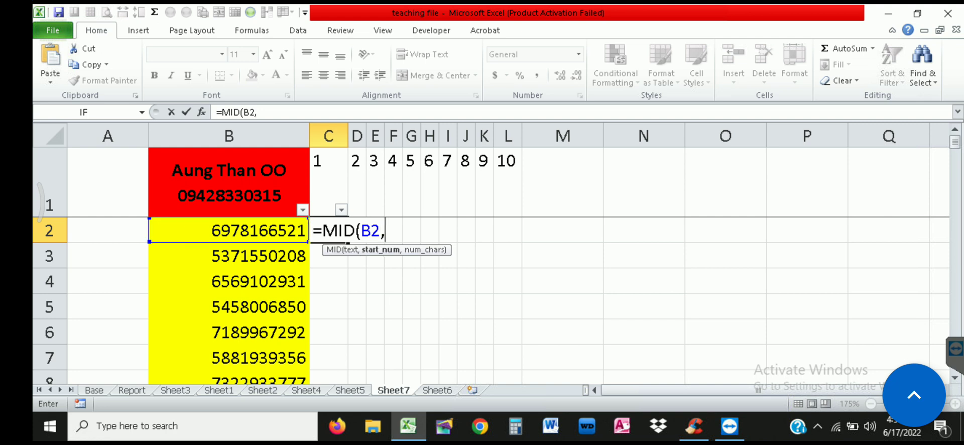
text(C1,)
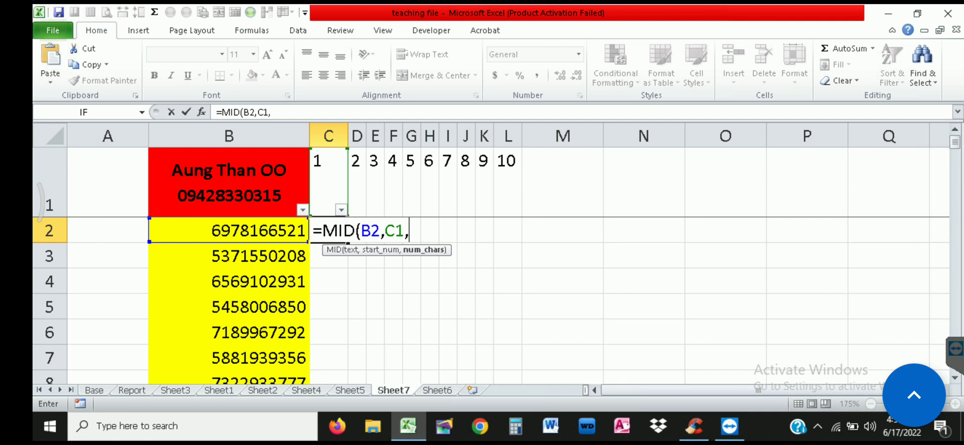
text(3)
key(Return)
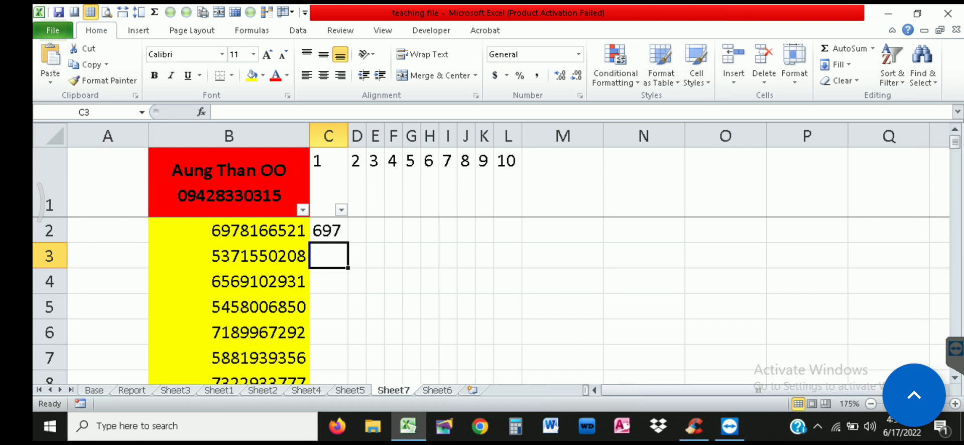
Change the number of characters in C2's MID formula to 1
click(329, 230)
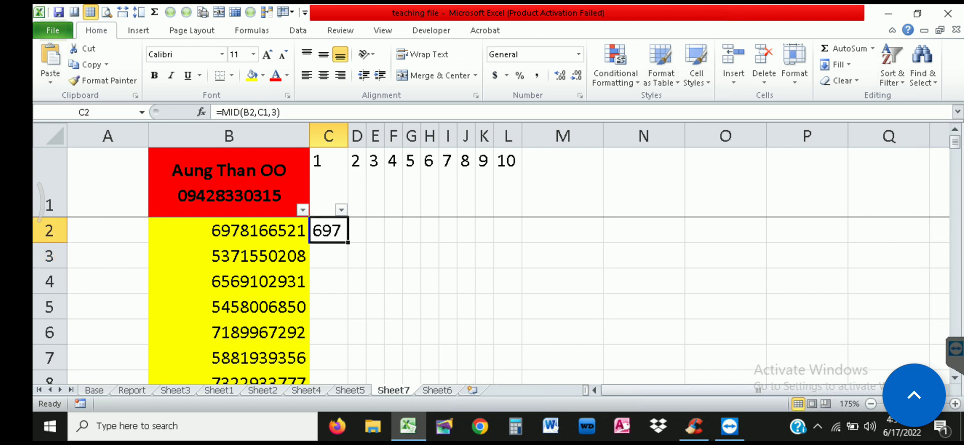
double_click(274, 112)
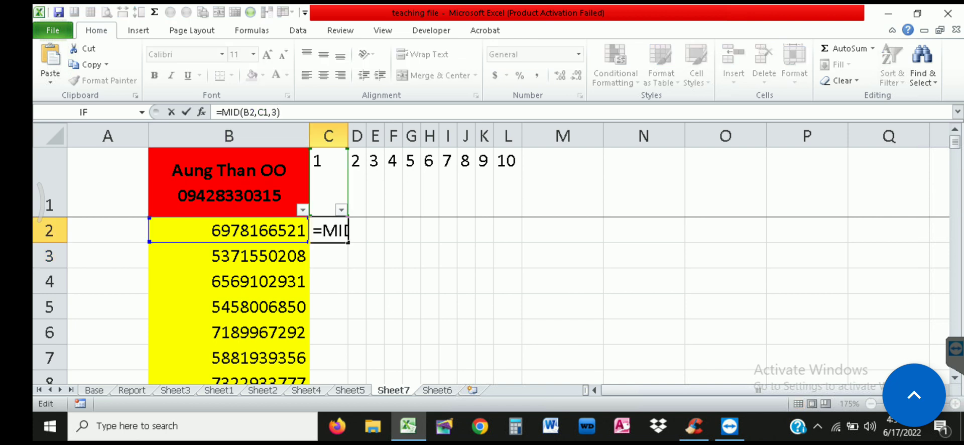
double_click(337, 231)
double_click(414, 230)
text(1)
key(Return)
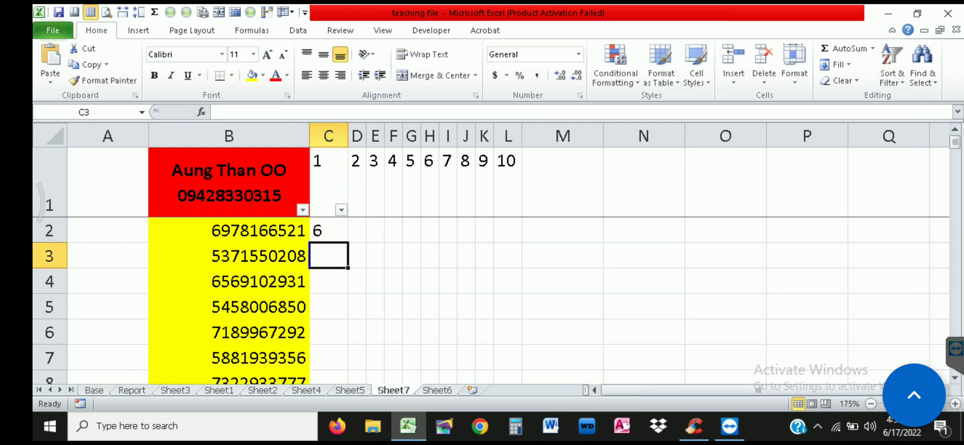
Try filling the relative MID formula from C2 across to L2 and inspect the references in D2
click(329, 231)
drag(347, 242, 521, 242)
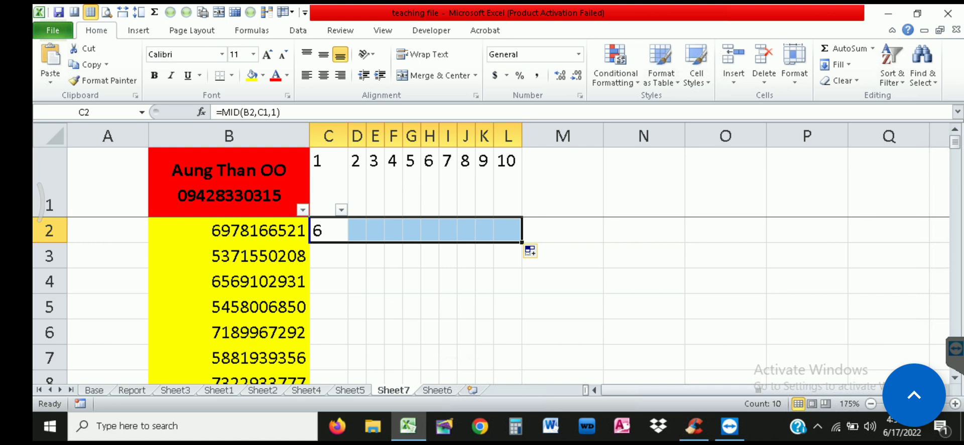
double_click(329, 231)
key(Escape)
click(357, 230)
double_click(360, 230)
double_click(409, 230)
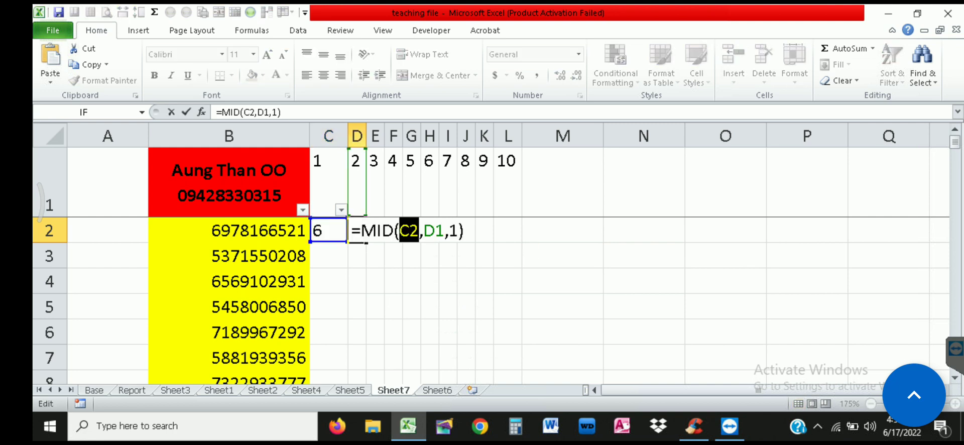
key(Escape)
key(Left)
Change the text reference in C2's MID formula to $B2 so its column is locked
double_click(339, 230)
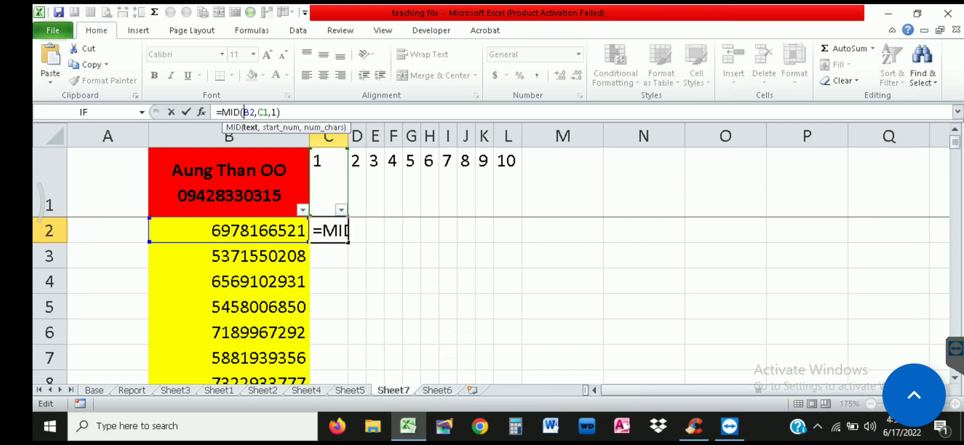
drag(361, 231, 381, 230)
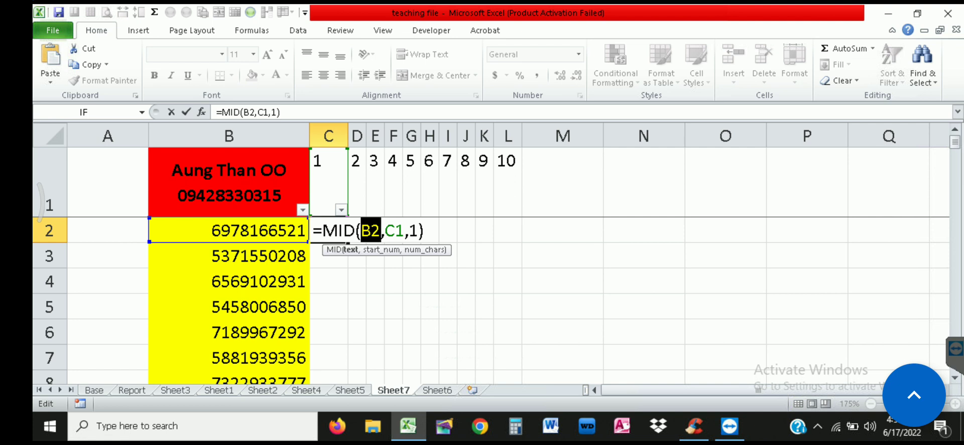
key(F4)
key(F3)
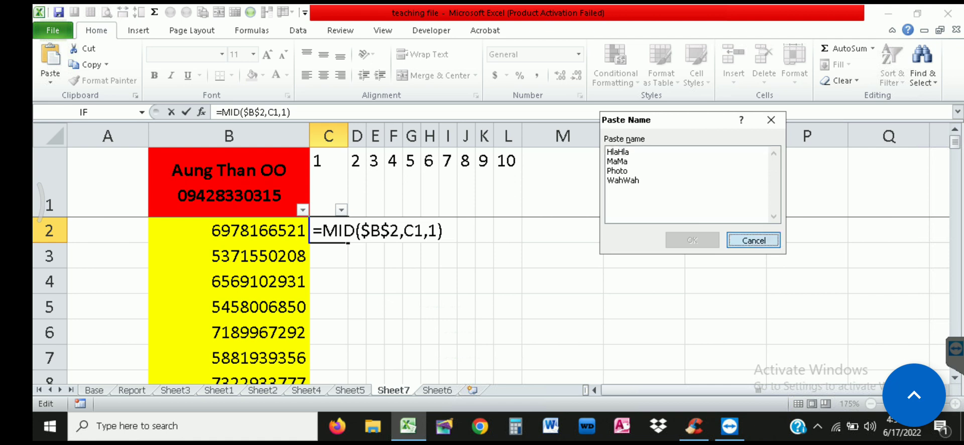
key(Escape)
key(F4)
key(F4)
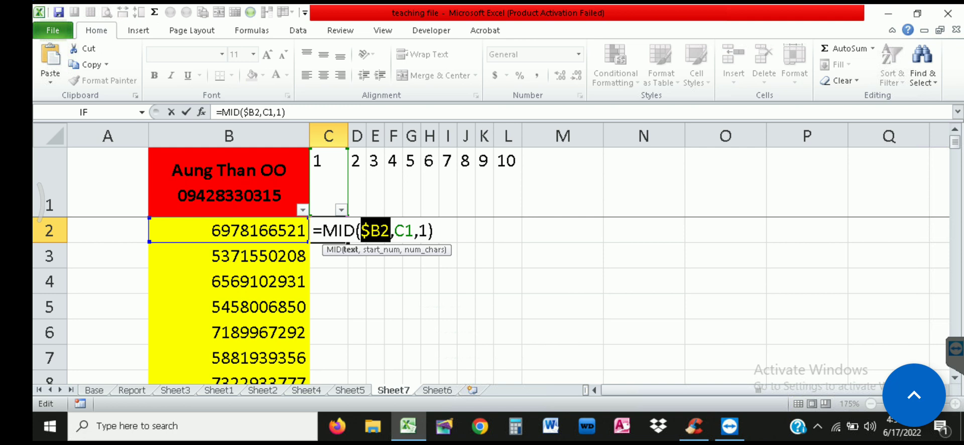
Change the start position in C2's formula to C$1 and commit it as =MID($B2,C$1,1)
key(Right)
key(shift+Right)
key(shift+Right)
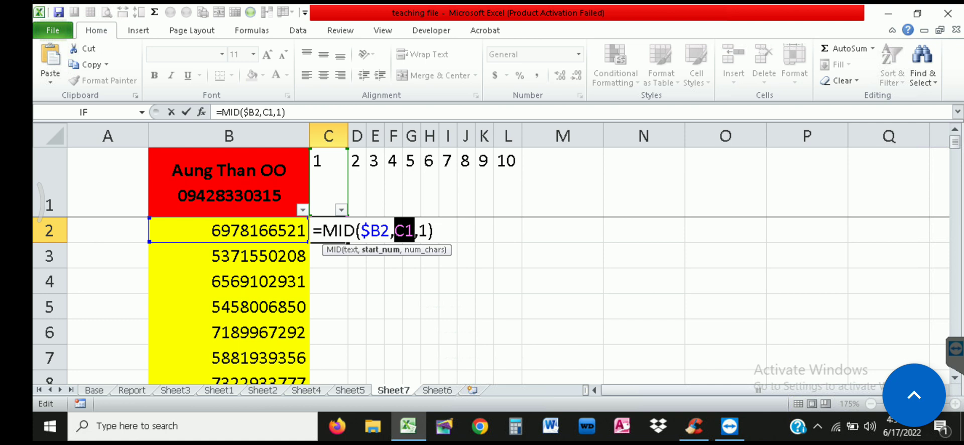
key(F4)
key(F4)
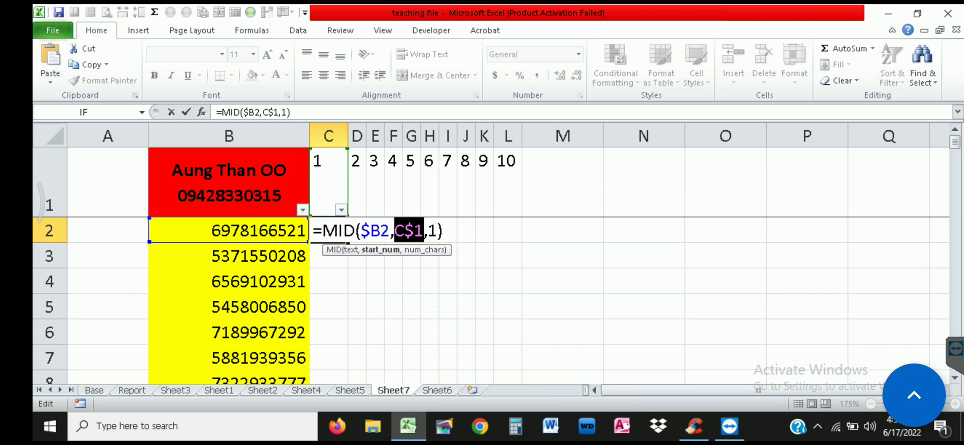
key(Return)
Fill the formula from C2 across row 2 to L2
click(50, 201)
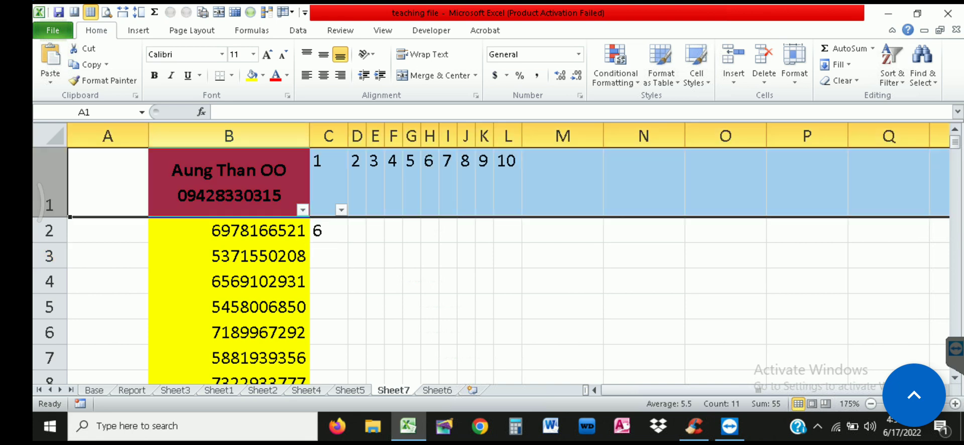
click(229, 136)
click(329, 230)
drag(348, 242, 522, 242)
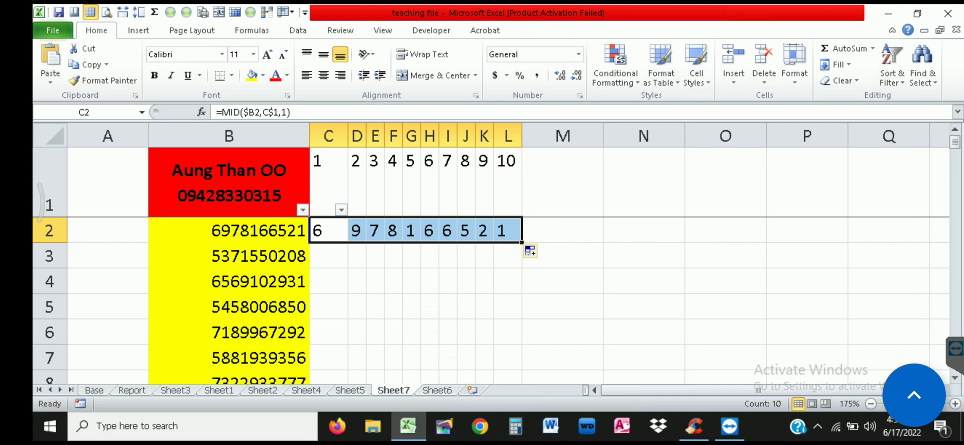
Examine the filled MID formulas cell by cell along row 2, starting at C2
click(328, 231)
key(Right)
key(Right)
key(Right)
key(Right)
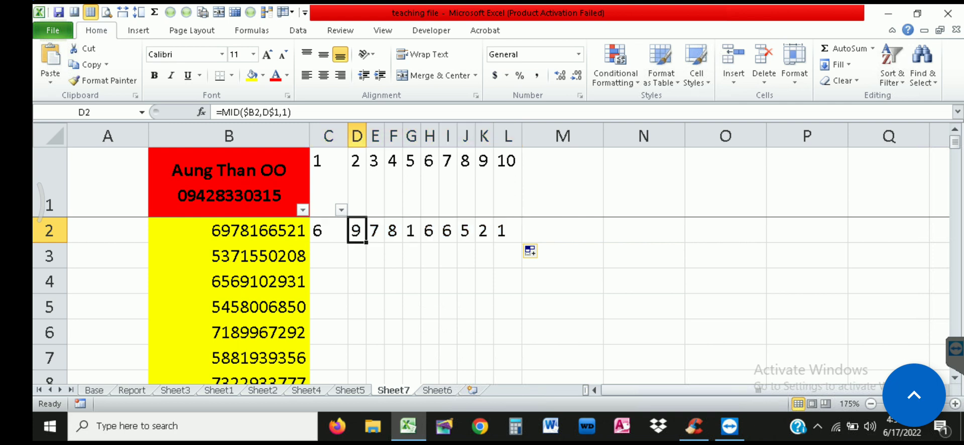
key(Right)
key(Right)
key(Right)
key(Right)
key(Right)
Center the contents of C2:L2 and fill these formulas down alongside all the numbers in column B
drag(328, 231, 508, 231)
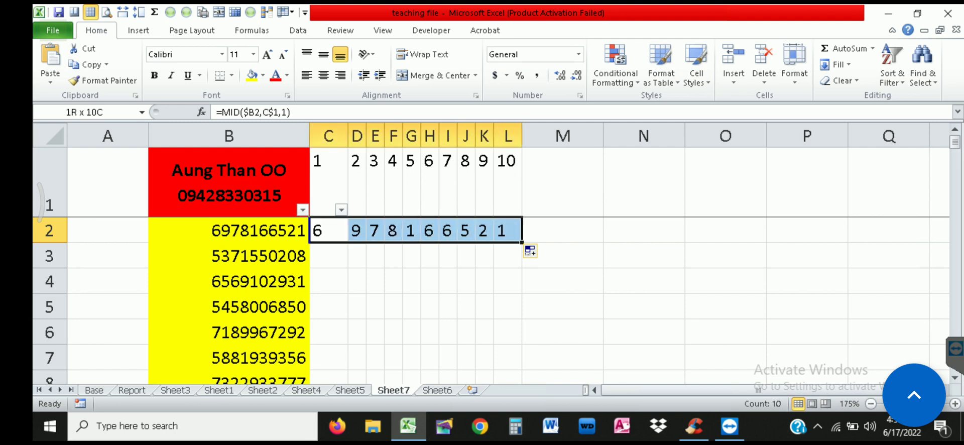
click(324, 75)
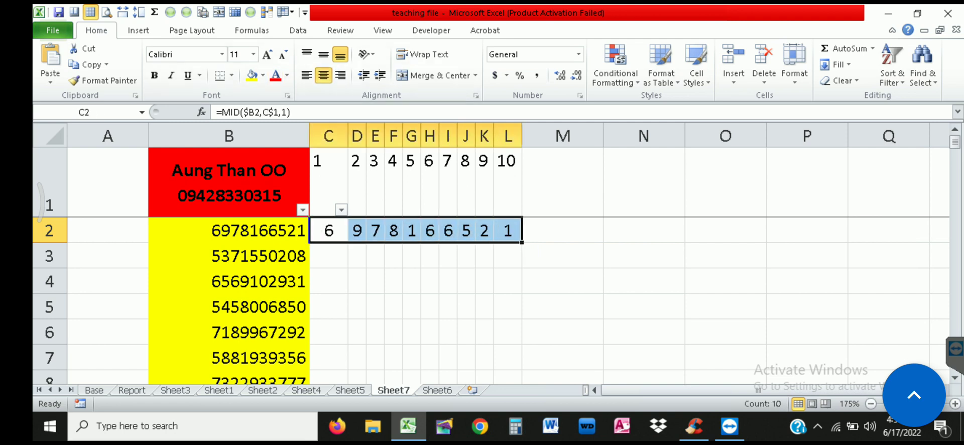
double_click(522, 243)
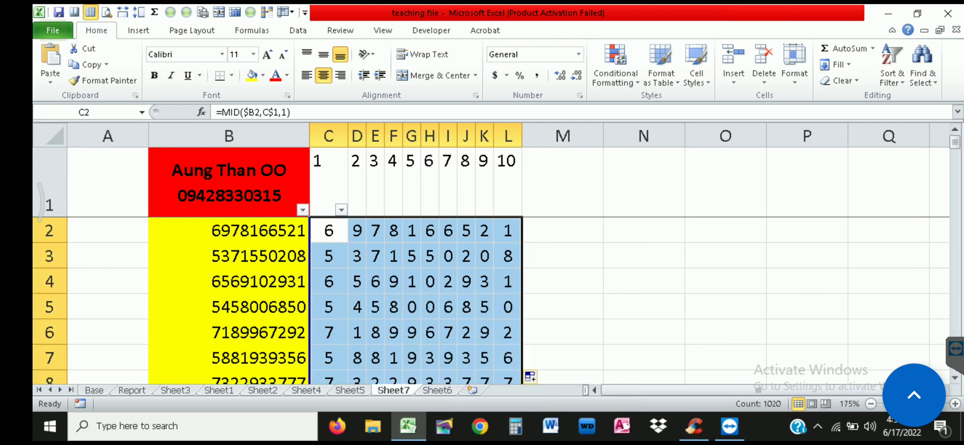
scroll(522, 251, down, 9)
scroll(522, 251, up, 8)
scroll(417, 301, up, 1)
scroll(416, 301, down, 5)
scroll(417, 301, up, 5)
Narrow column M as a spacer and copy the headings in C1:L1 to the range starting at N1
drag(603, 136, 556, 136)
click(597, 230)
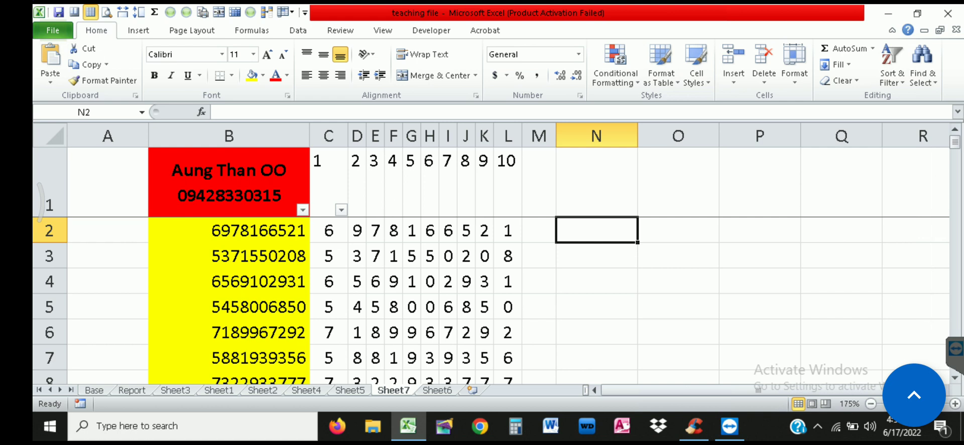
drag(329, 182, 507, 182)
key(ctrl+c)
click(596, 181)
key(ctrl+v)
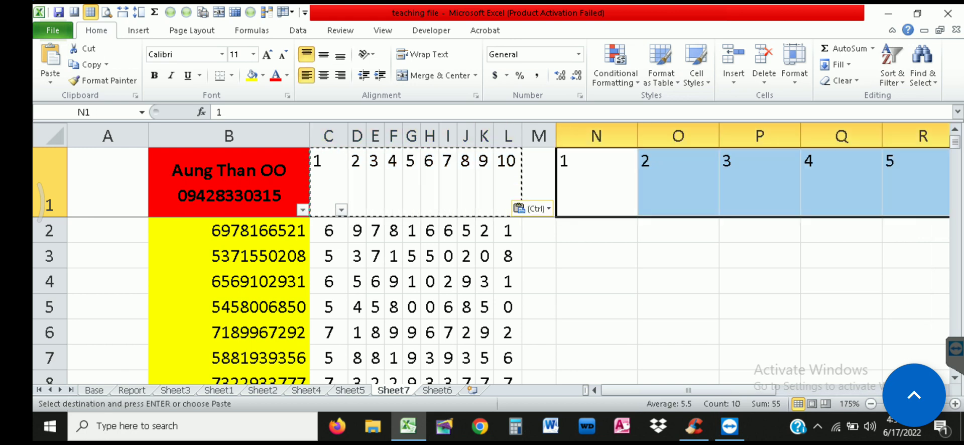
Autofit the widths of columns N through W to the copied heading numbers
drag(596, 136, 75, 136)
click(689, 136)
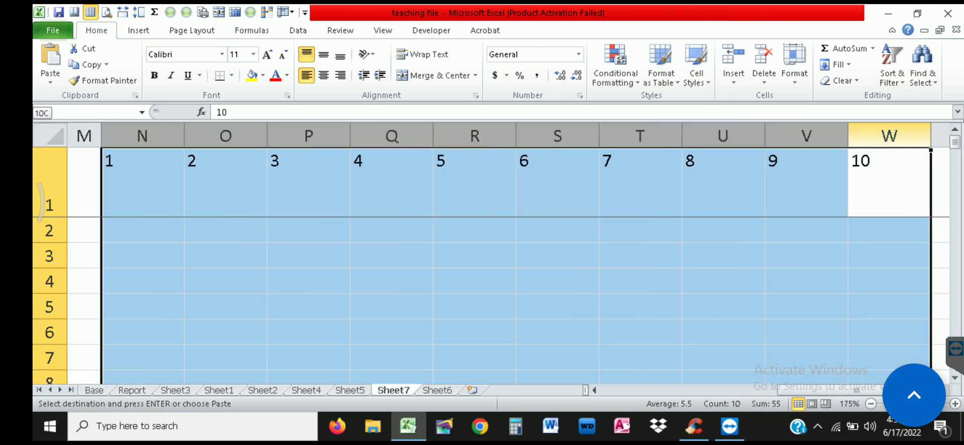
drag(150, 136, 150, 136)
double_click(184, 136)
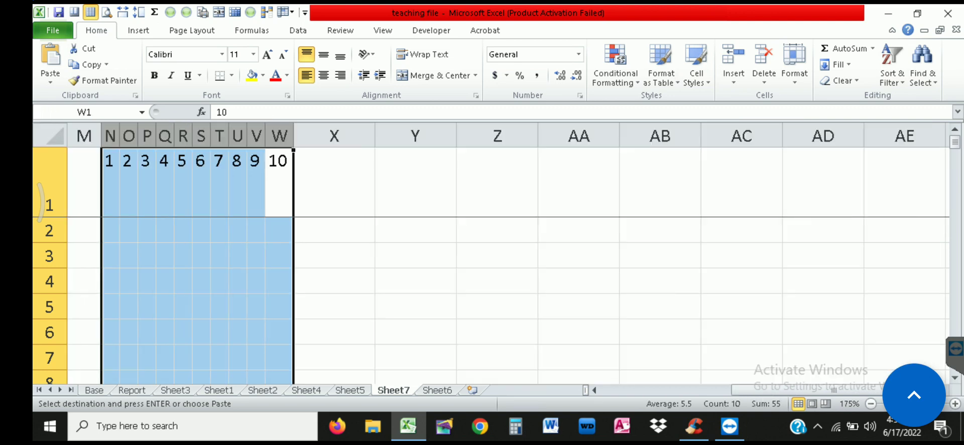
Slightly adjust the column border between J and K, end the copy mode and select N2
drag(803, 390, 673, 390)
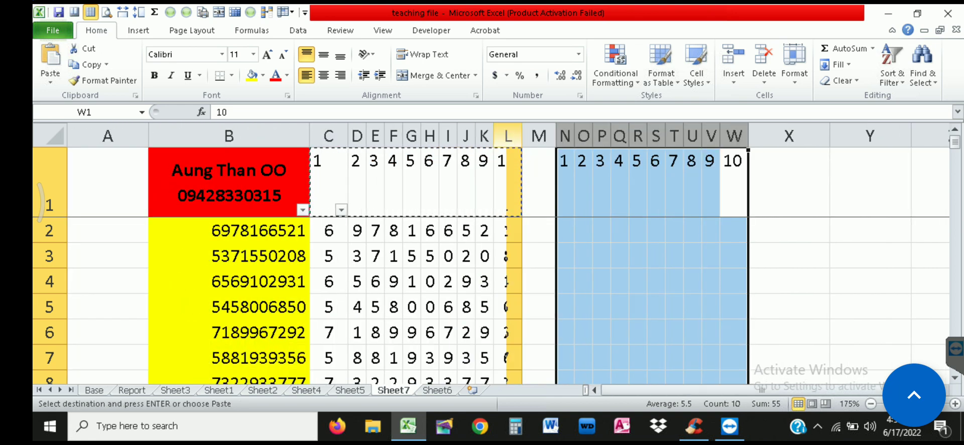
click(485, 136)
drag(476, 136, 475, 136)
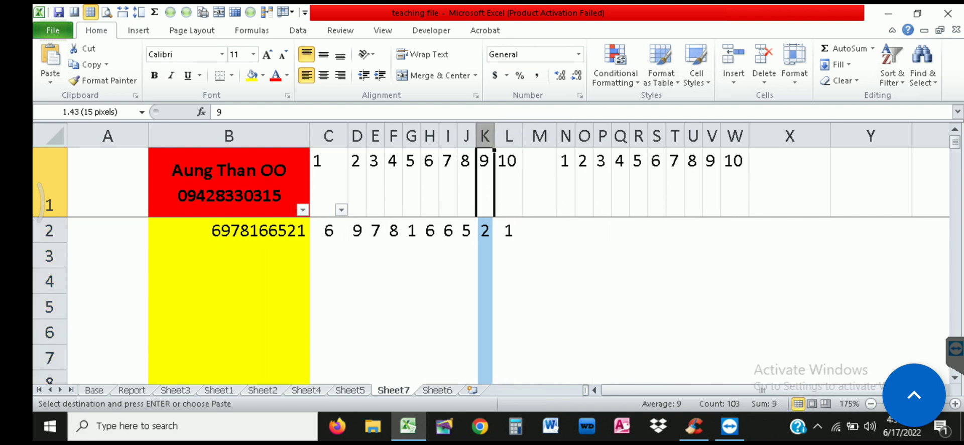
click(566, 256)
key(Escape)
click(566, 231)
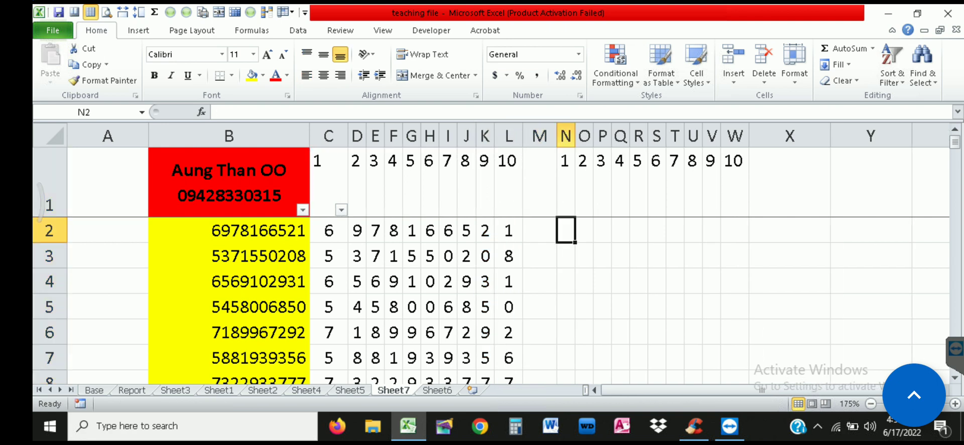
Link N2 to the first split digit with the formula =C2
text(=)
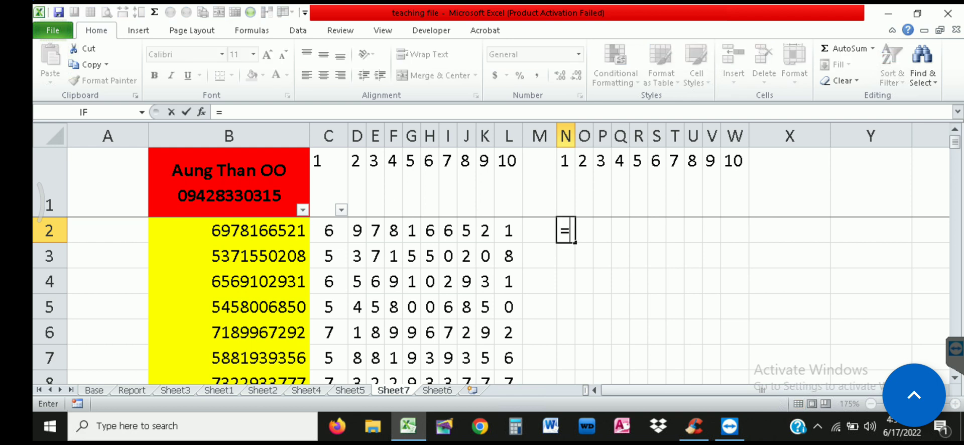
click(329, 230)
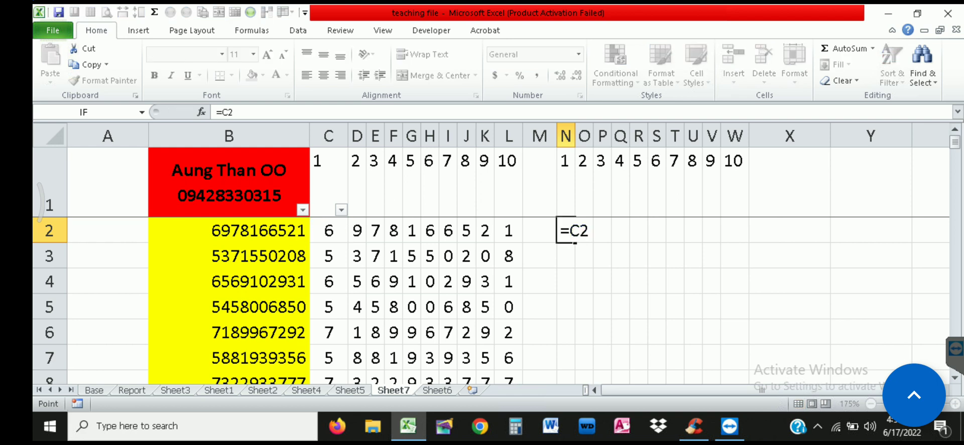
key(Return)
Start an IF formula in O2 whose logical test is a COUNTIF over the range C2:C2
click(583, 231)
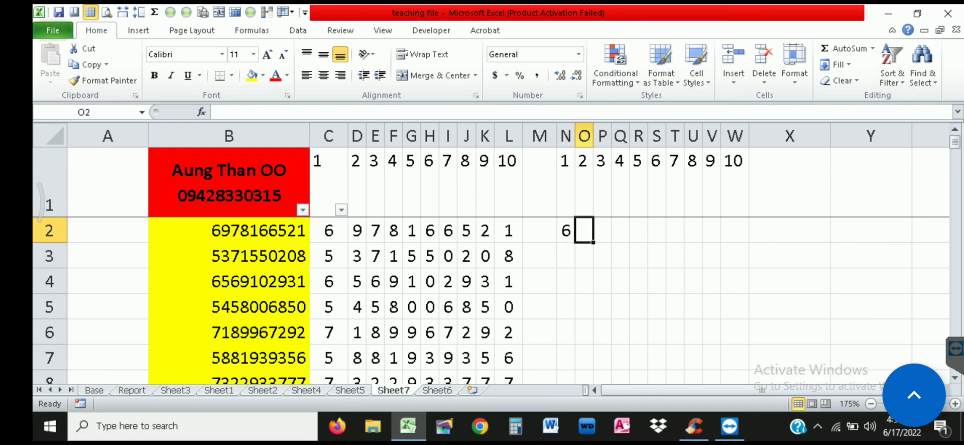
text(=if)
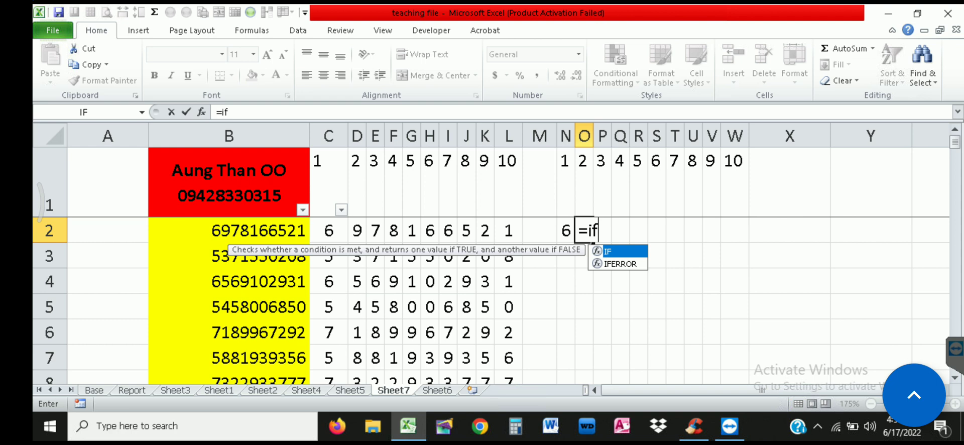
key(Tab)
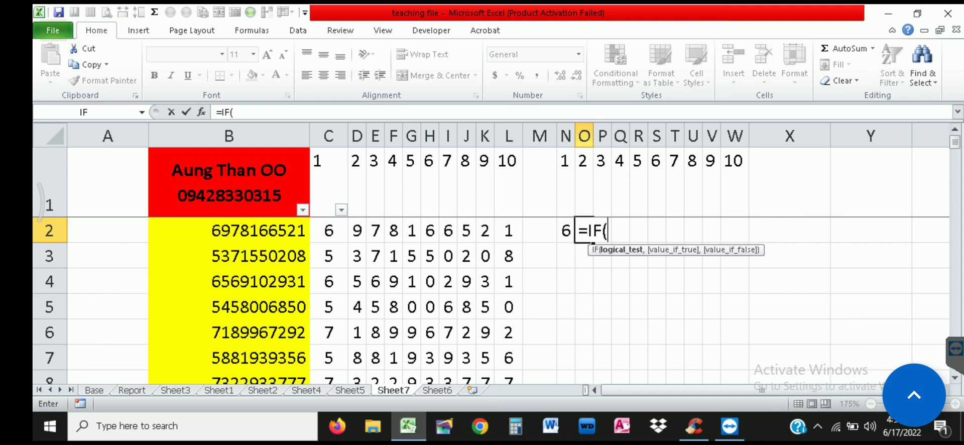
text(countif)
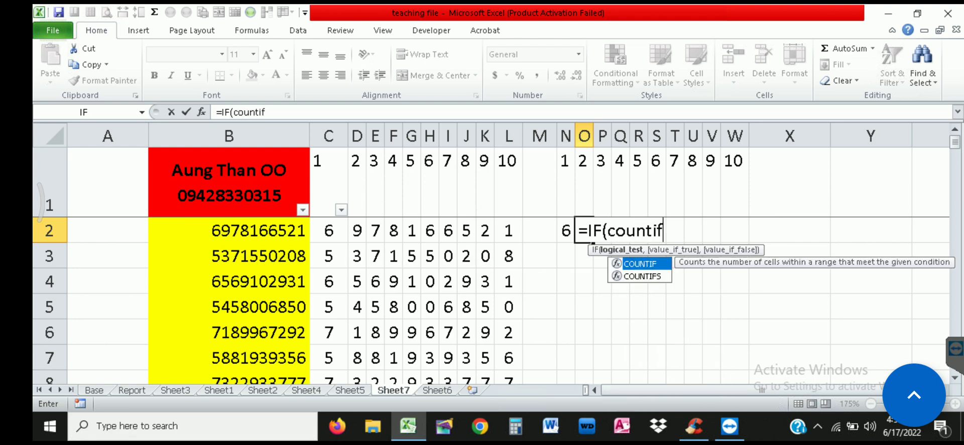
key(Tab)
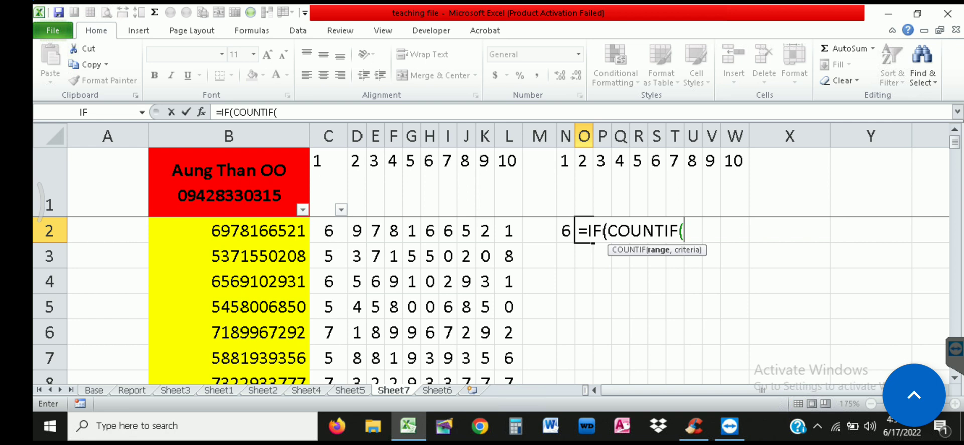
click(329, 230)
text(:C2)
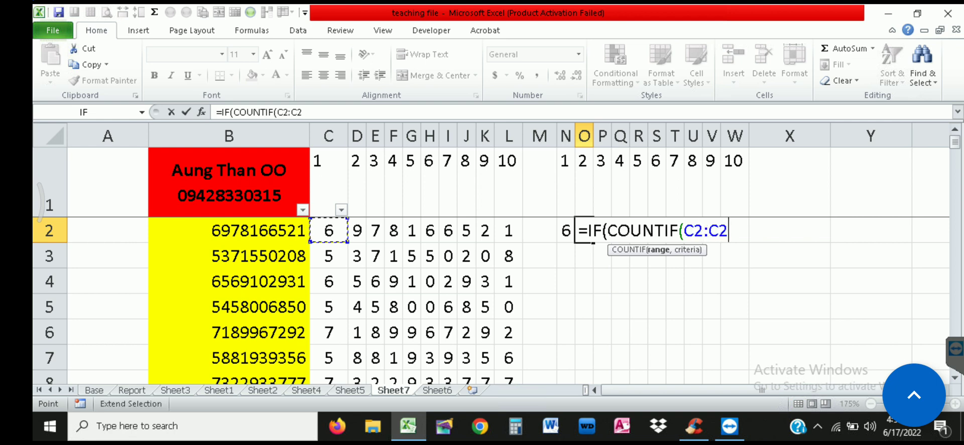
text(,)
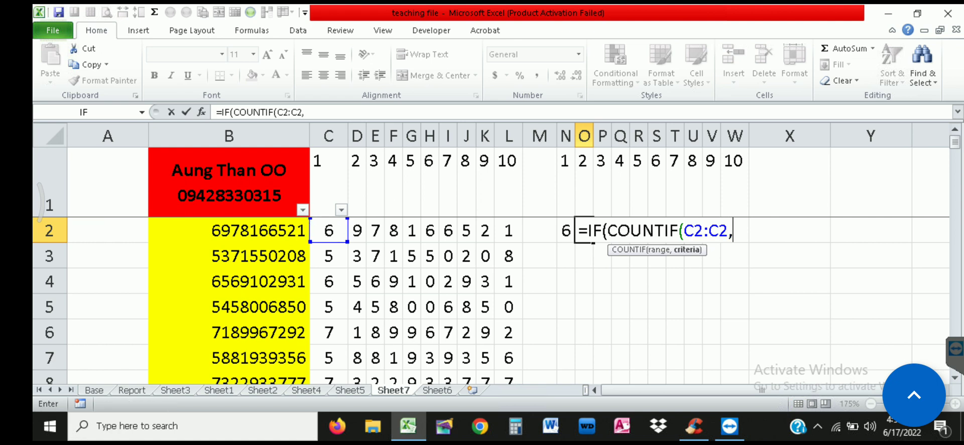
Lock only the column of the first reference in the COUNTIF range so it reads $C2:C2
drag(684, 231, 703, 231)
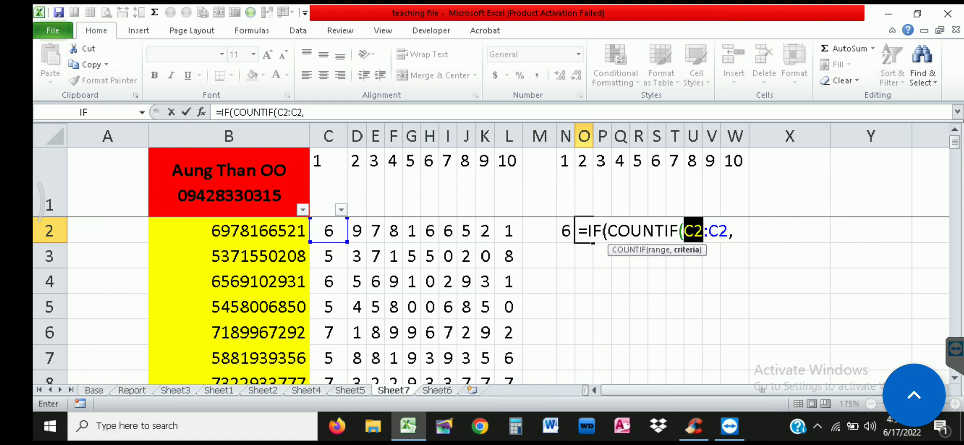
key(F4)
key(F4)
key(F4)
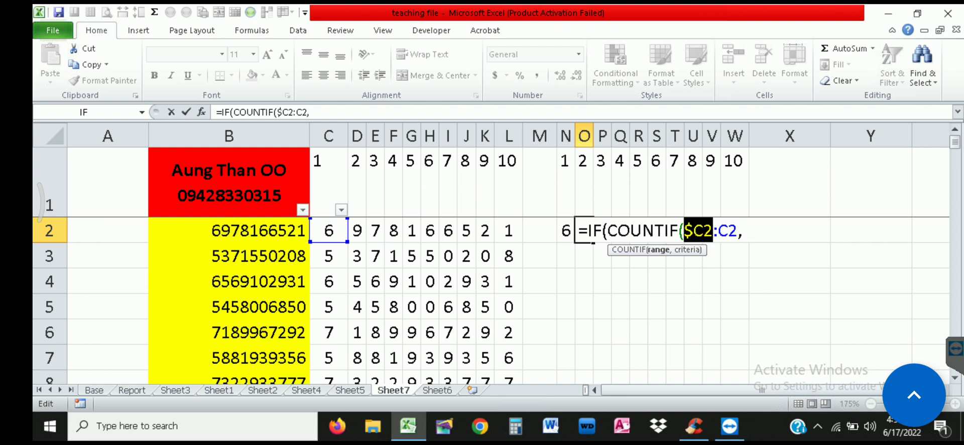
click(742, 231)
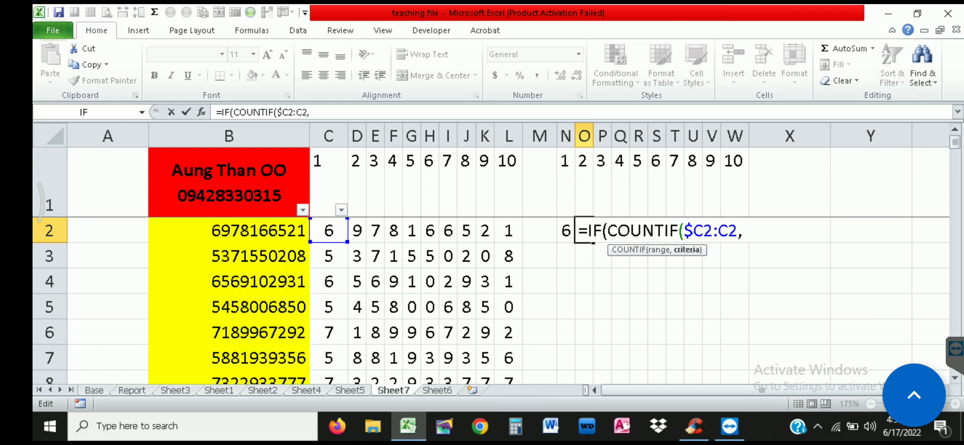
Complete the O2 formula as =IF(COUNTIF($C2:C2,D2)>0,"",D2) and fill it across to W2
click(357, 230)
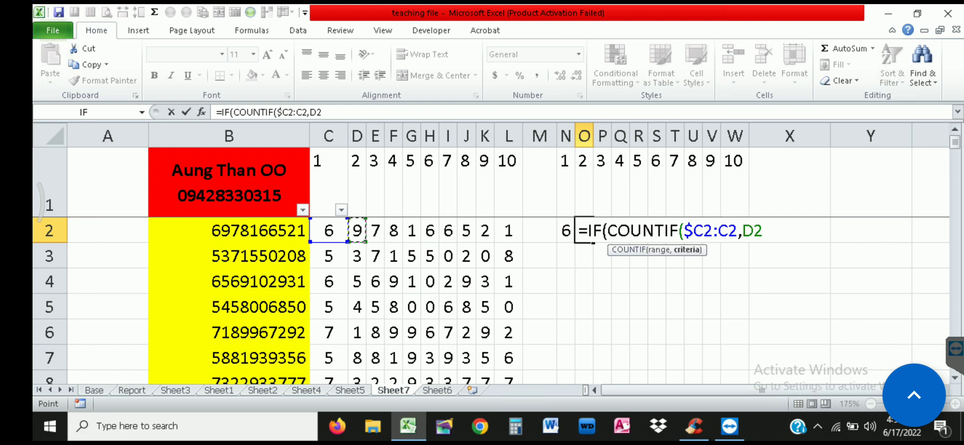
text())
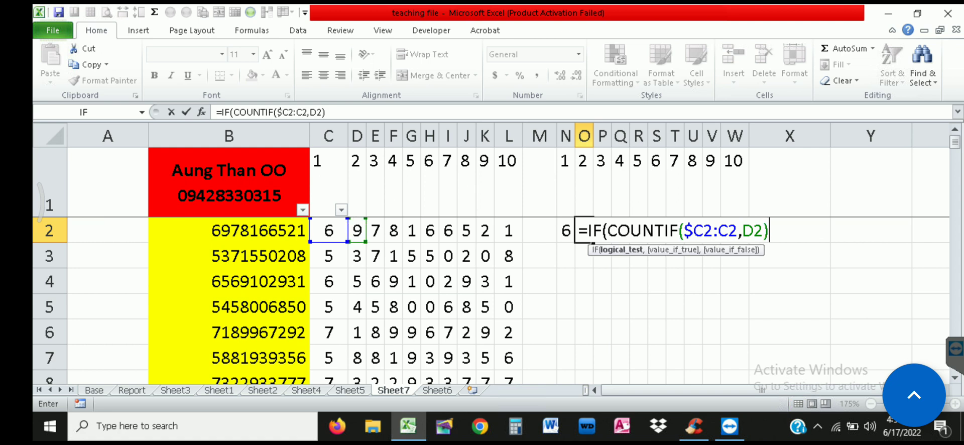
text(>0,)
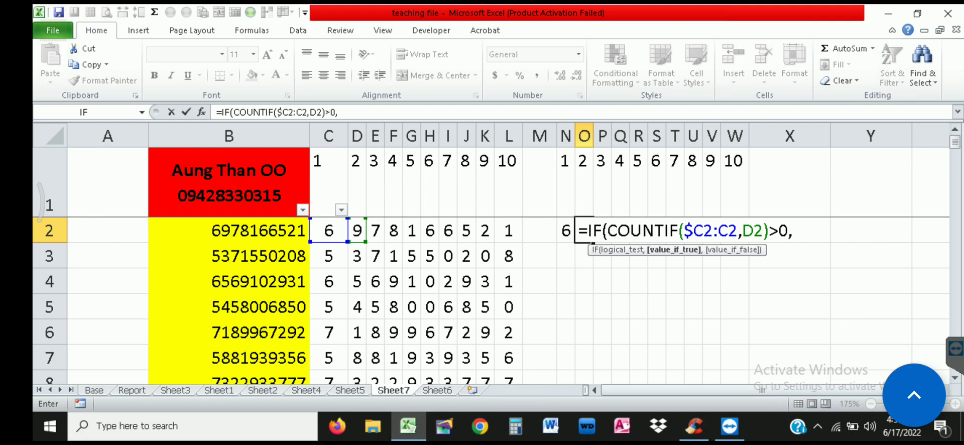
text("",)
click(357, 231)
key(Return)
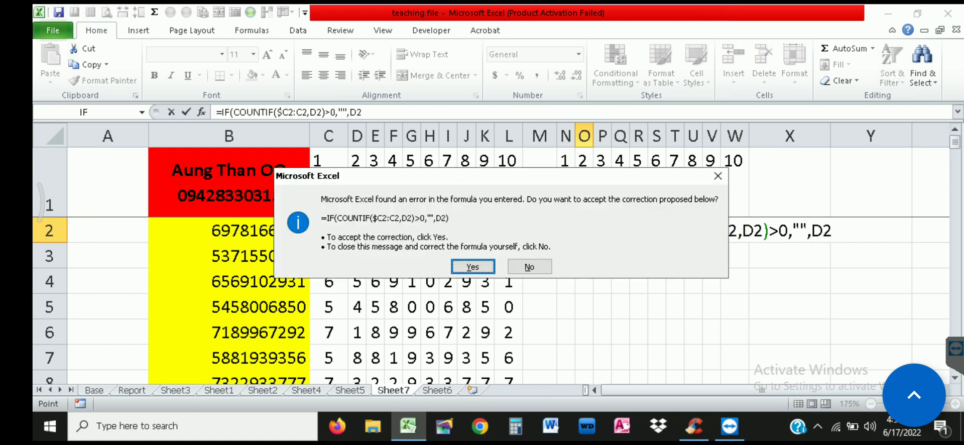
key(Return)
click(583, 230)
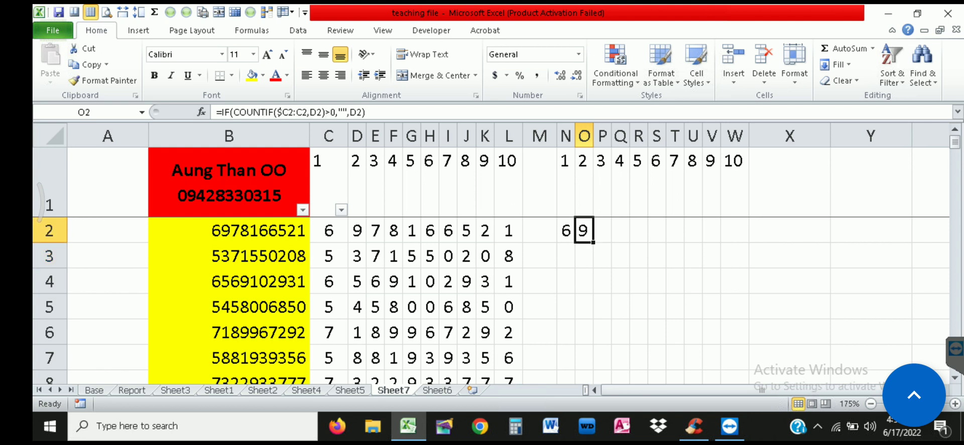
drag(593, 242, 743, 236)
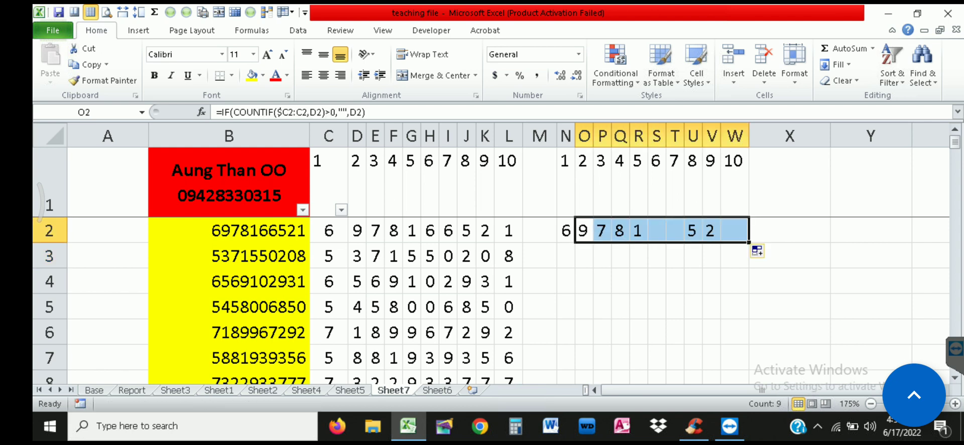
Examine the formulas in N2:W2, including how the COUNTIF range expands in the cell for the sixth digit
click(566, 230)
click(583, 230)
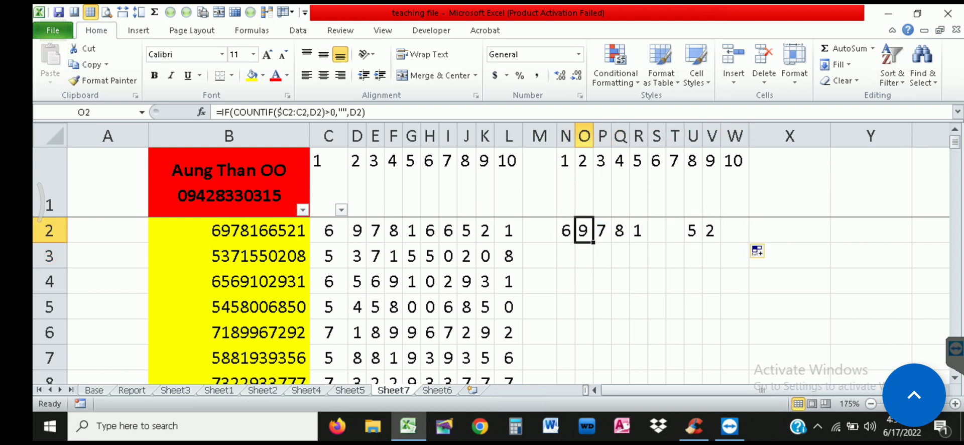
key(F2)
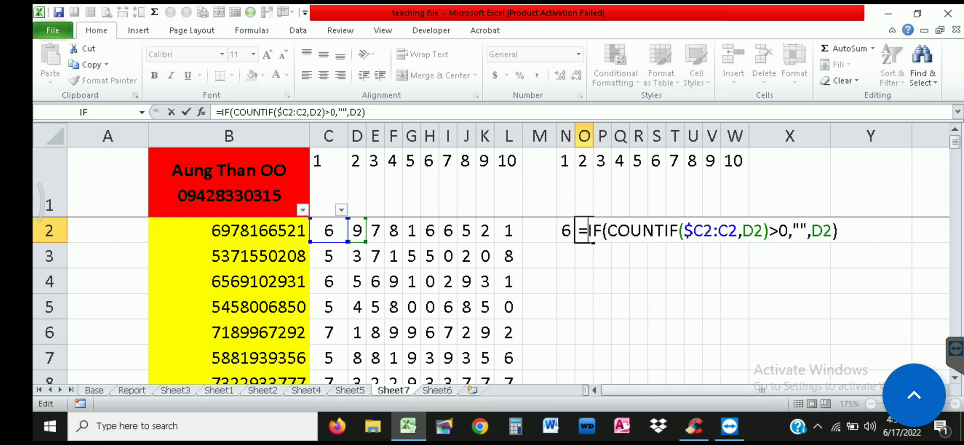
key(Return)
click(601, 230)
click(620, 230)
click(638, 230)
click(657, 230)
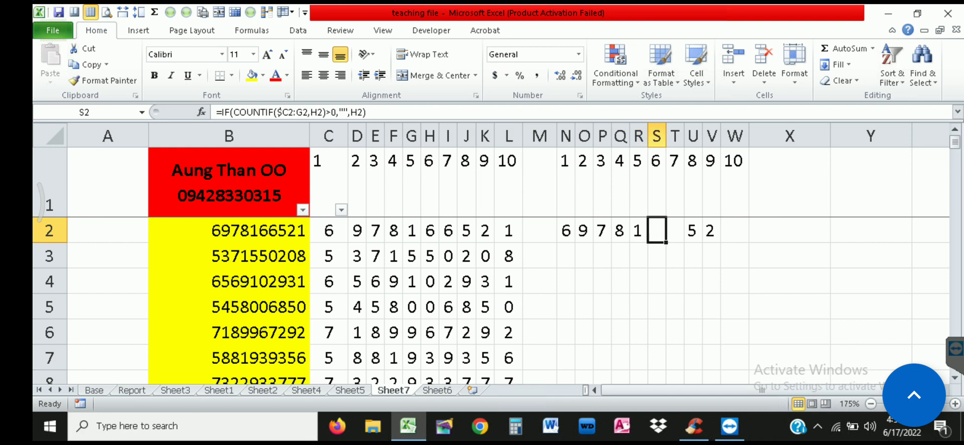
click(566, 230)
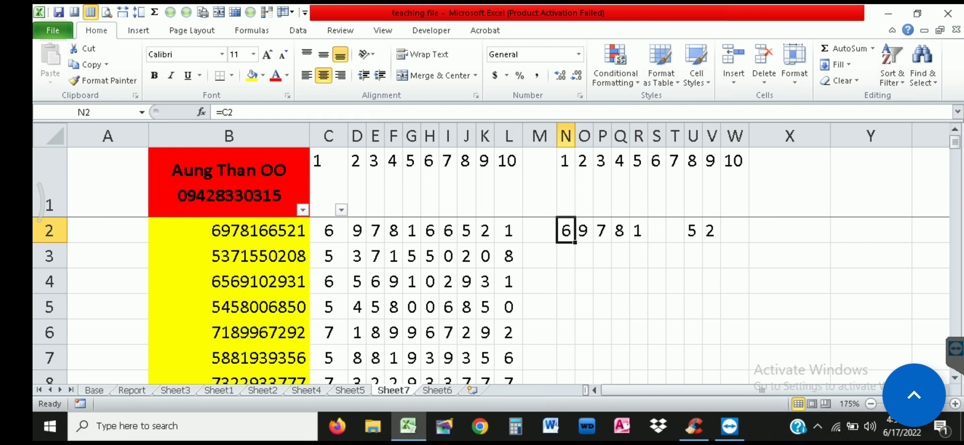
click(583, 230)
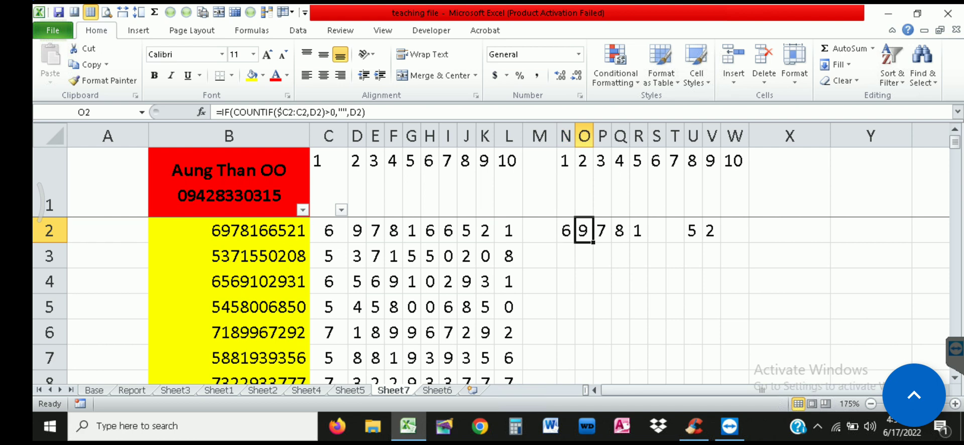
click(657, 230)
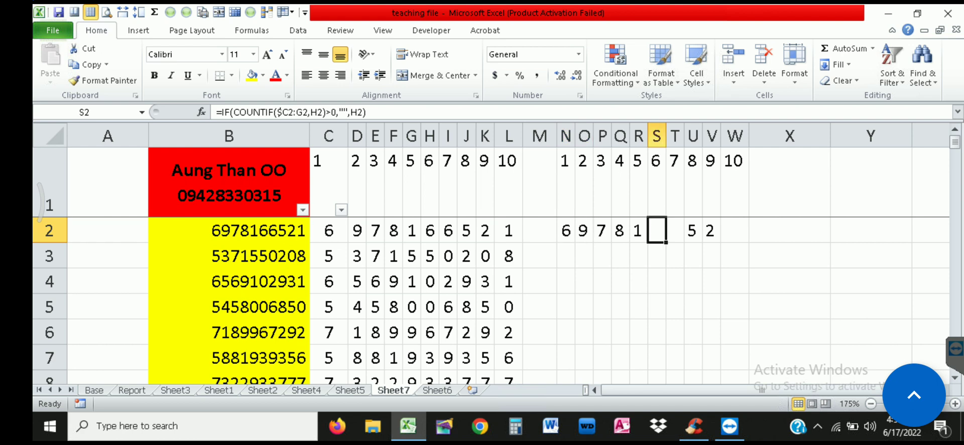
double_click(660, 230)
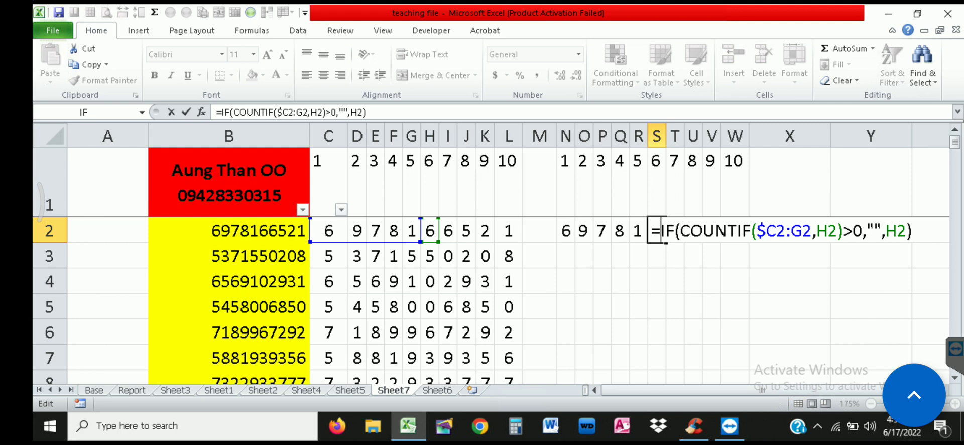
key(Return)
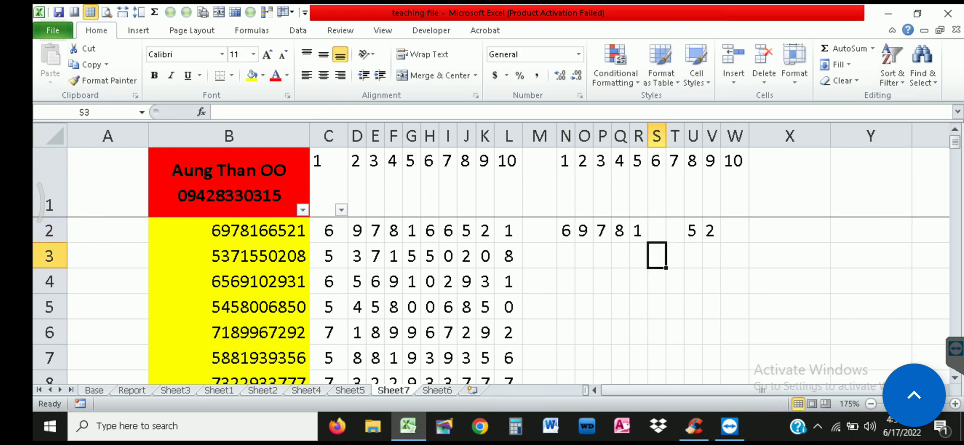
key(Up)
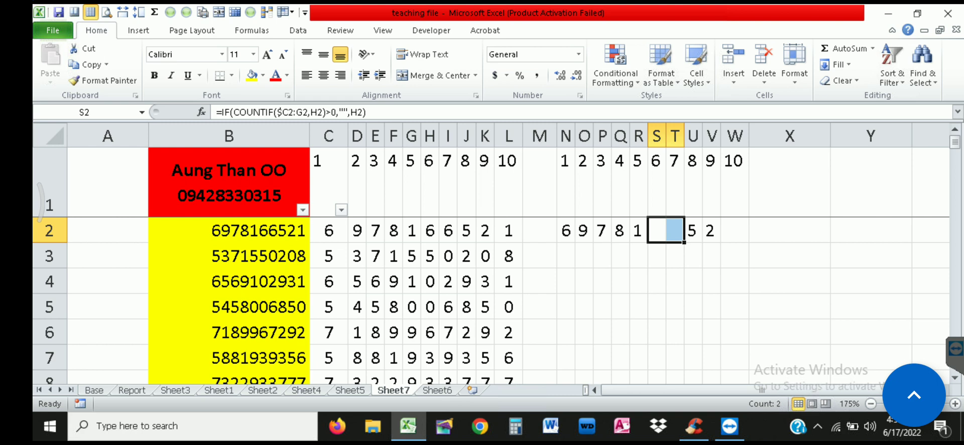
key(Right)
key(Right)
key(Right)
key(Right)
key(Left)
key(Left)
key(Left)
key(Left)
key(Left)
Fill the formulas in N2:W2 down alongside the numbers in column B
drag(566, 231, 734, 230)
double_click(748, 242)
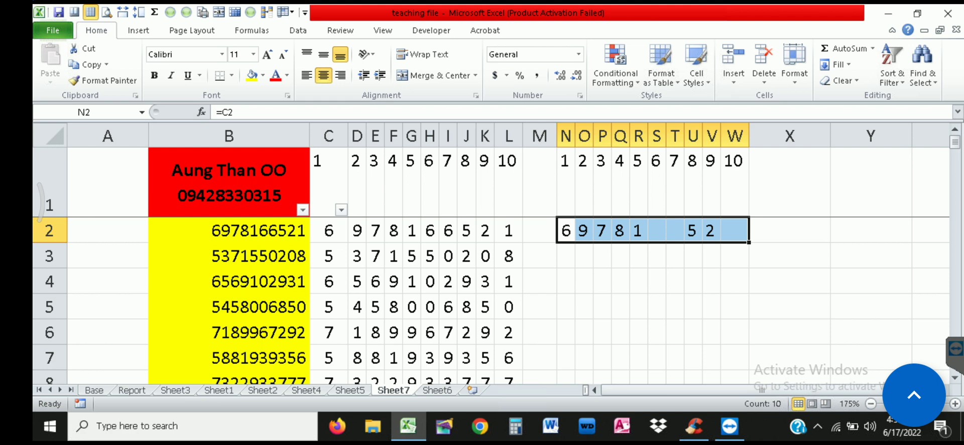
drag(748, 242, 748, 384)
mouse_move(748, 336)
mouse_down()
mouse_move(748, 260)
mouse_move(748, 337)
mouse_up()
scroll(748, 260, up, 10)
scroll(748, 260, up, 20)
key(ctrl+z)
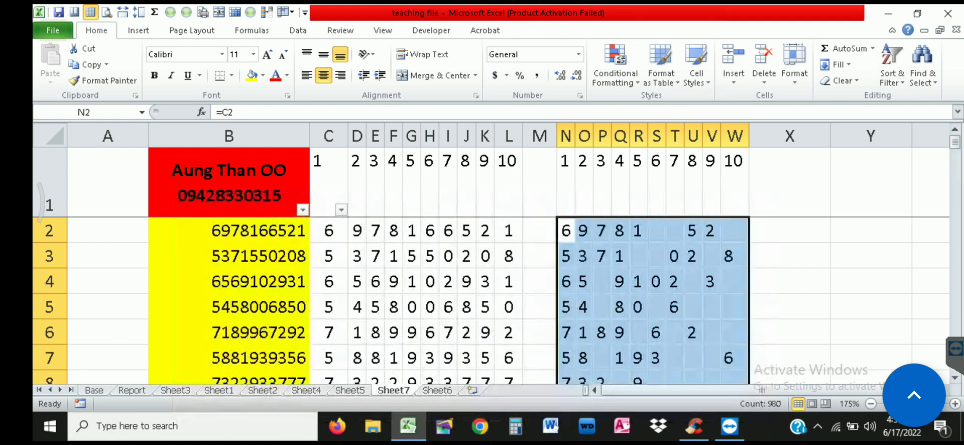
Review the row 2 results for the repeated digits and the IF/COUNTIF formula in O2
drag(565, 230, 734, 230)
click(656, 231)
click(674, 231)
click(656, 230)
click(675, 231)
click(583, 230)
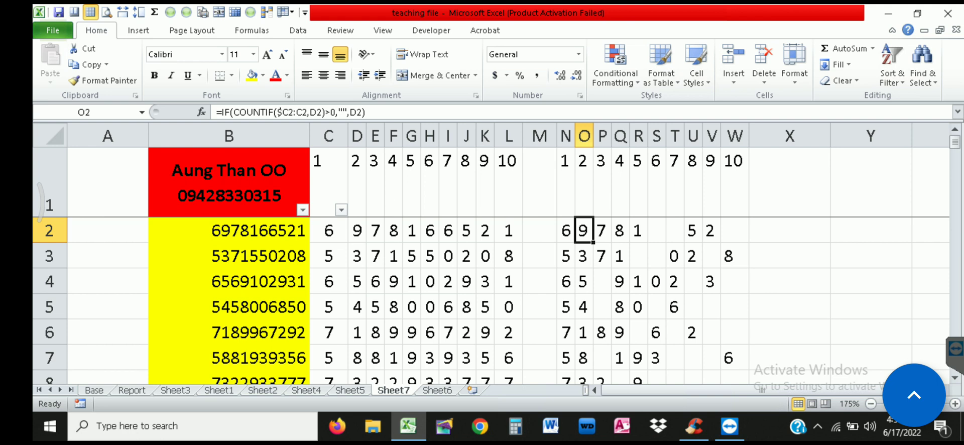
double_click(583, 230)
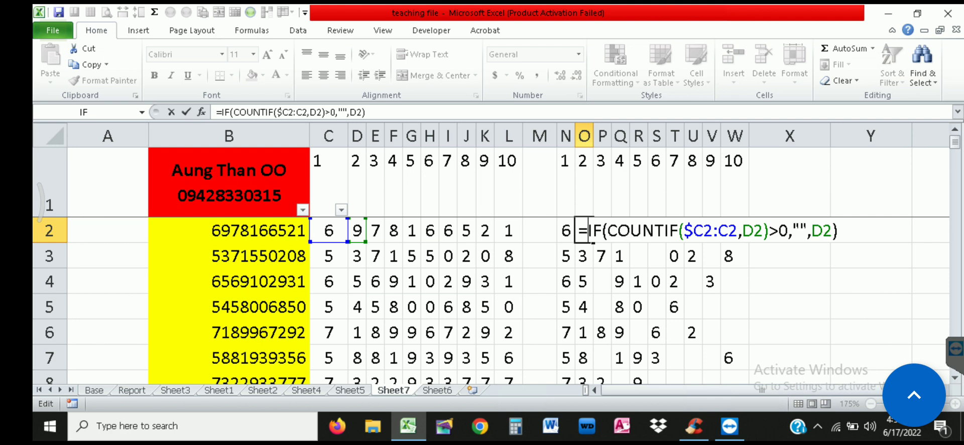
key(Return)
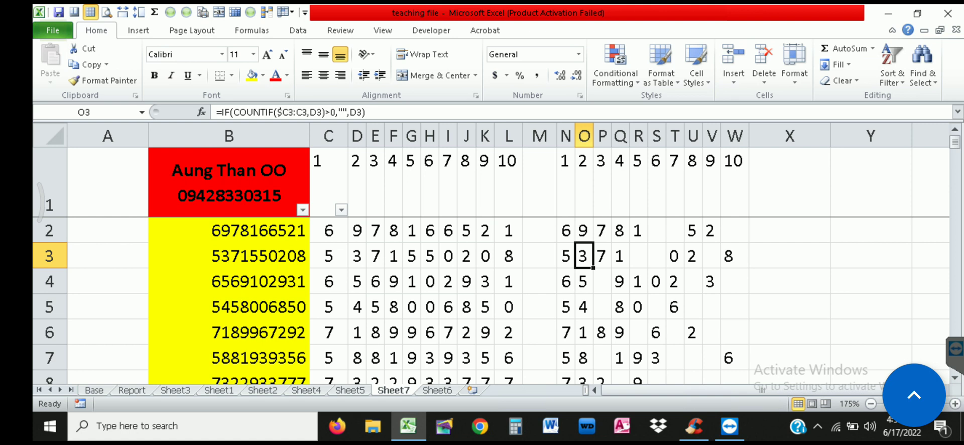
Enter =CONCATENATE(N2,O2,P2,Q2,R2,S2,T2,U2,V2,W2) in X2 to join the remaining digits
click(789, 230)
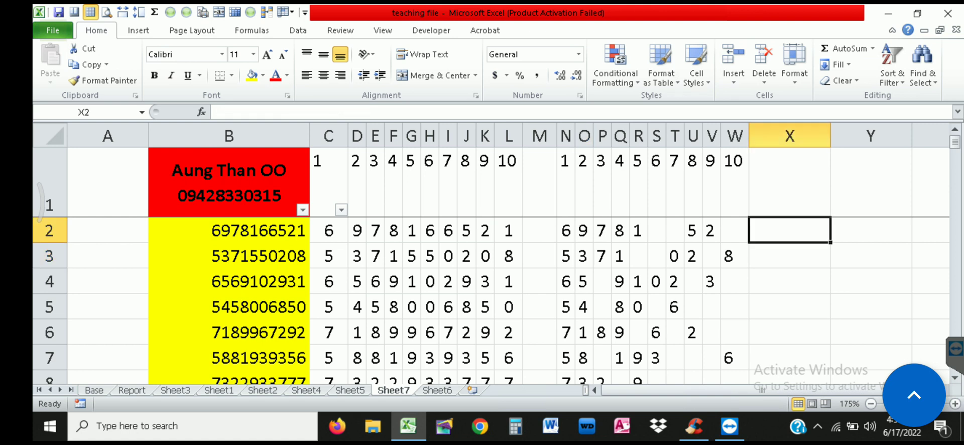
text(=c)
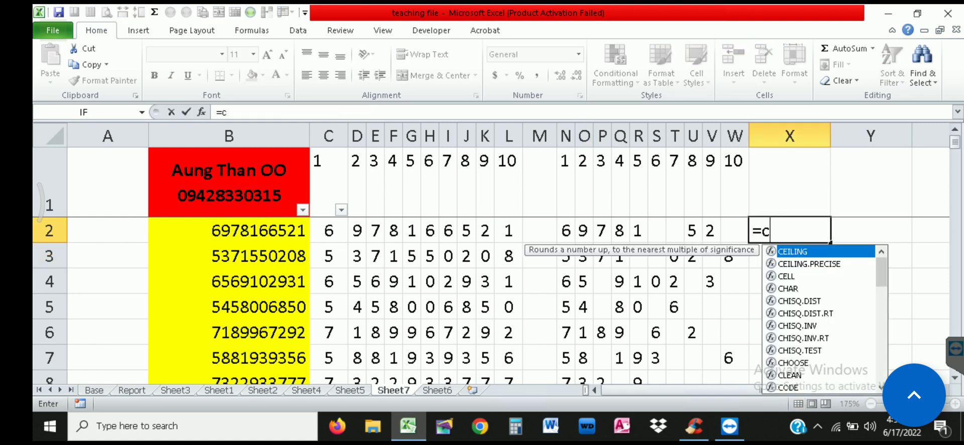
text(onc)
key(Tab)
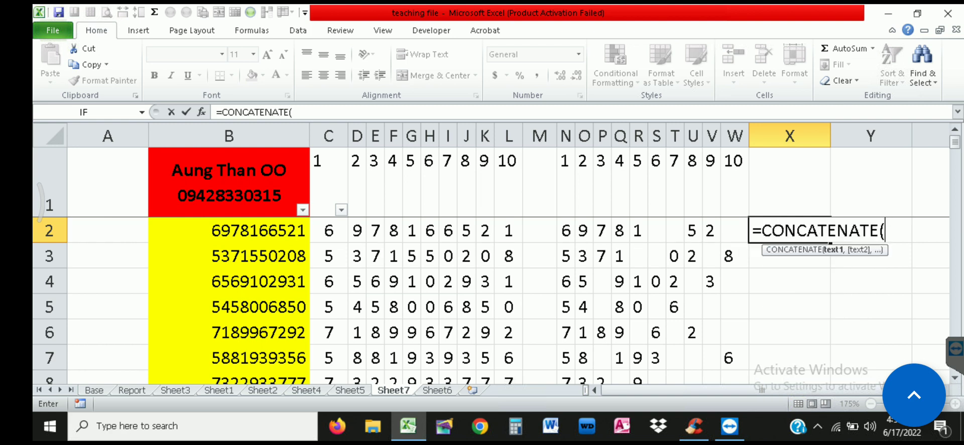
click(565, 230)
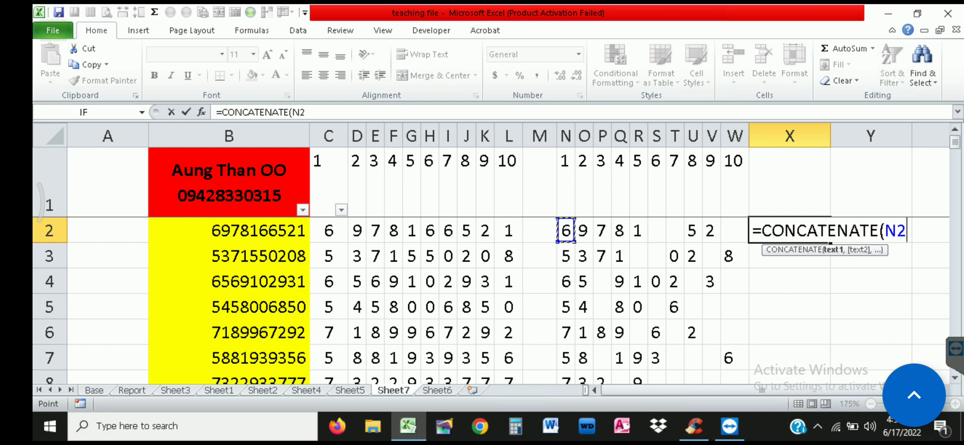
text(,)
click(584, 230)
text(,)
click(602, 230)
text(,)
click(619, 230)
text(,)
click(638, 231)
text(,)
click(656, 231)
text(,)
click(674, 230)
text(,)
click(692, 230)
text(,)
click(711, 231)
text(,)
click(734, 231)
key(Return)
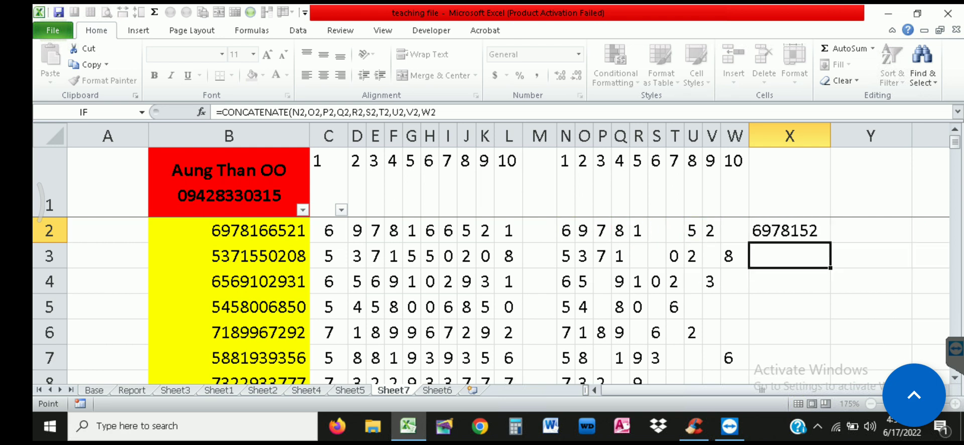
Fill the X2 CONCATENATE formula down alongside the numbers in column B
click(789, 230)
double_click(830, 243)
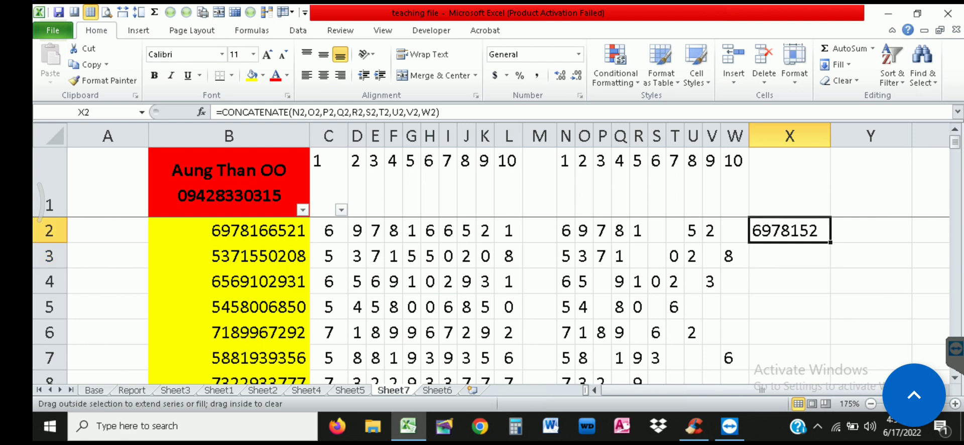
click(789, 230)
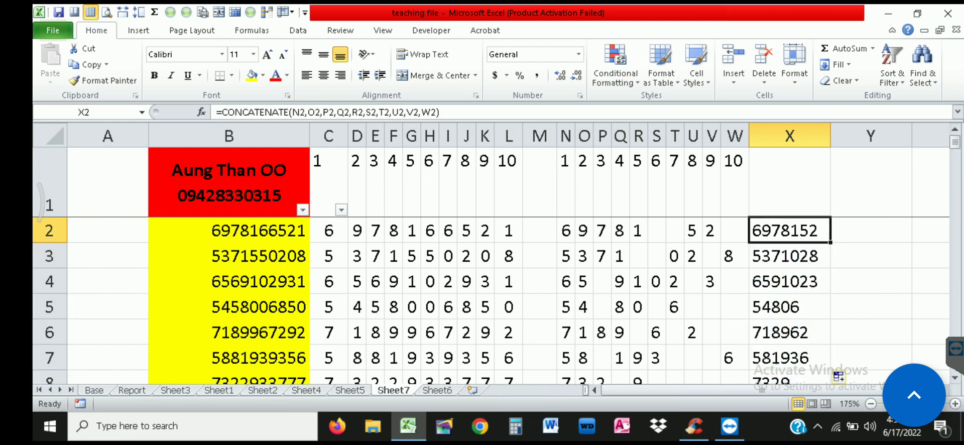
Centre X2 horizontally, give it a green fill, and copy it with this formatting down column X
click(323, 75)
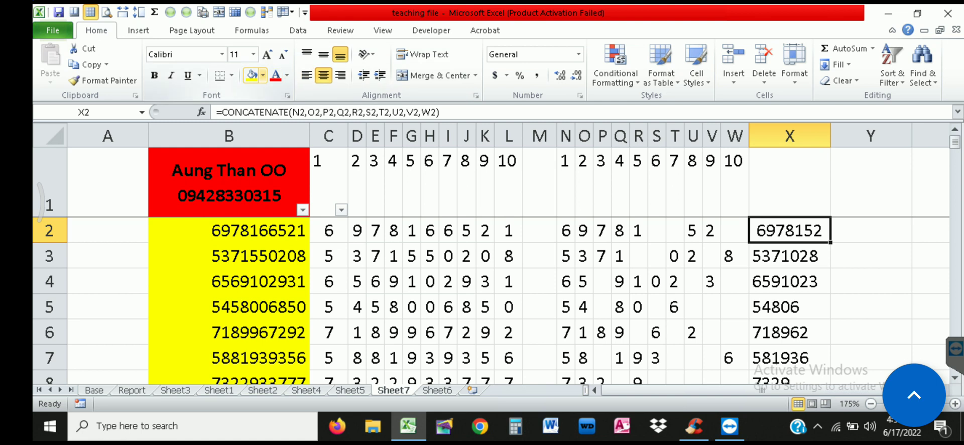
click(263, 75)
click(312, 181)
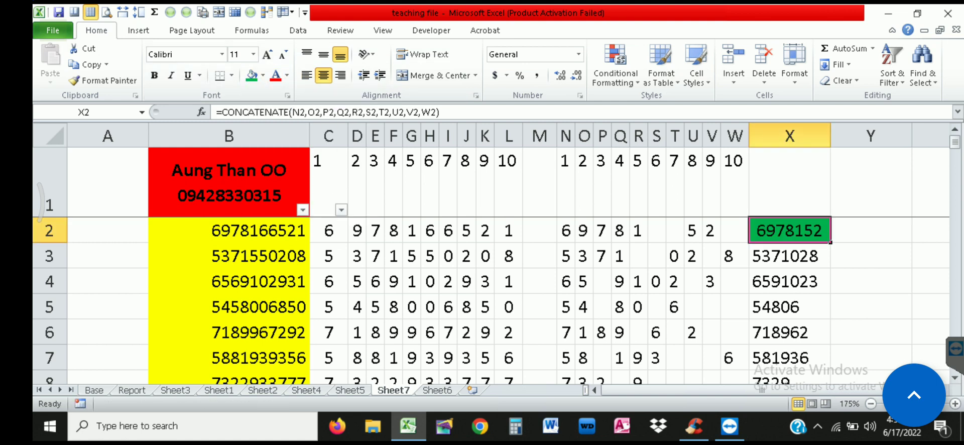
double_click(831, 242)
Hide the helper columns C through W
click(789, 182)
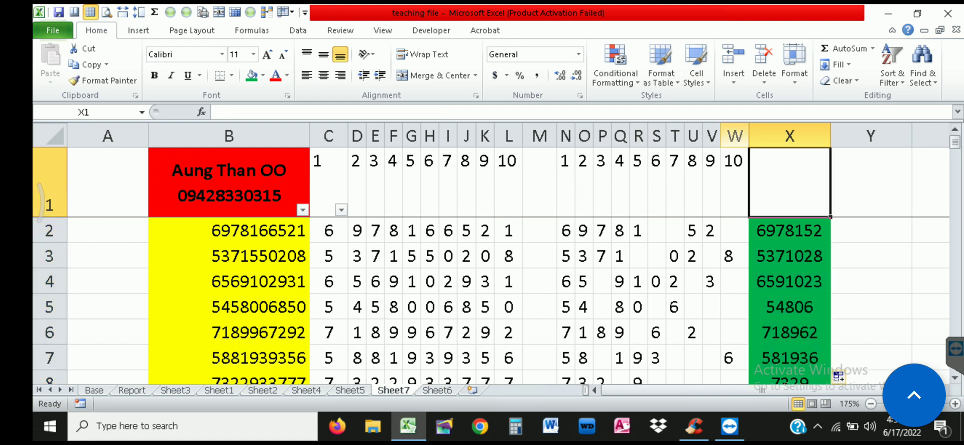
click(734, 135)
drag(734, 135, 329, 135)
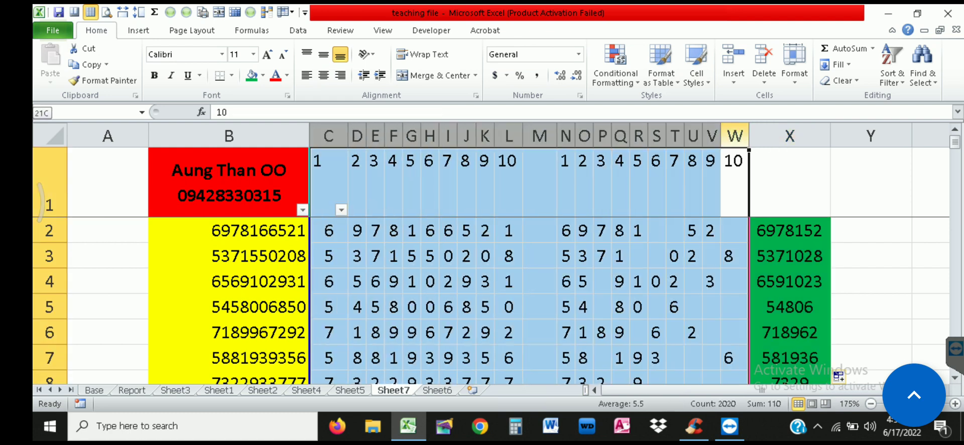
right_click(328, 136)
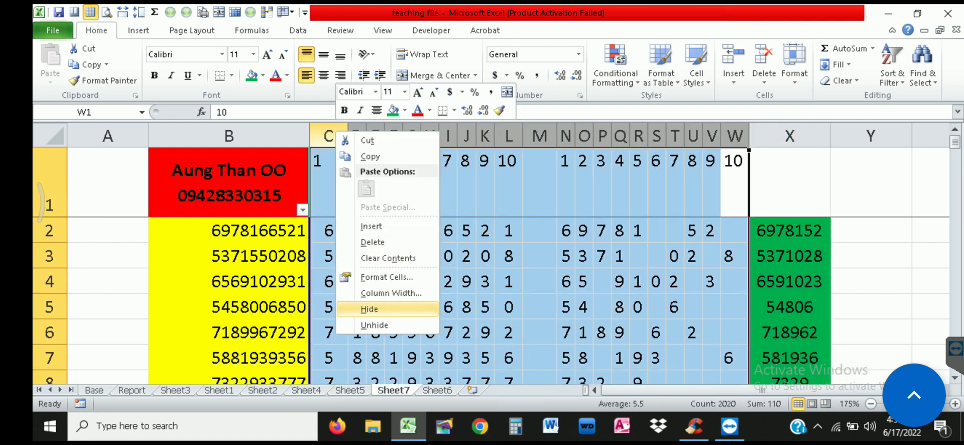
click(371, 308)
Compare the original numbers in column B with the joined digits in column X
click(350, 231)
click(229, 231)
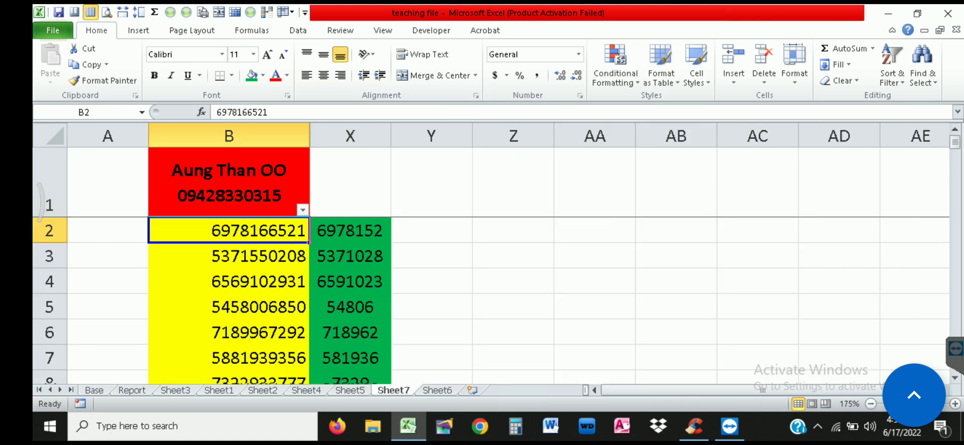
click(228, 135)
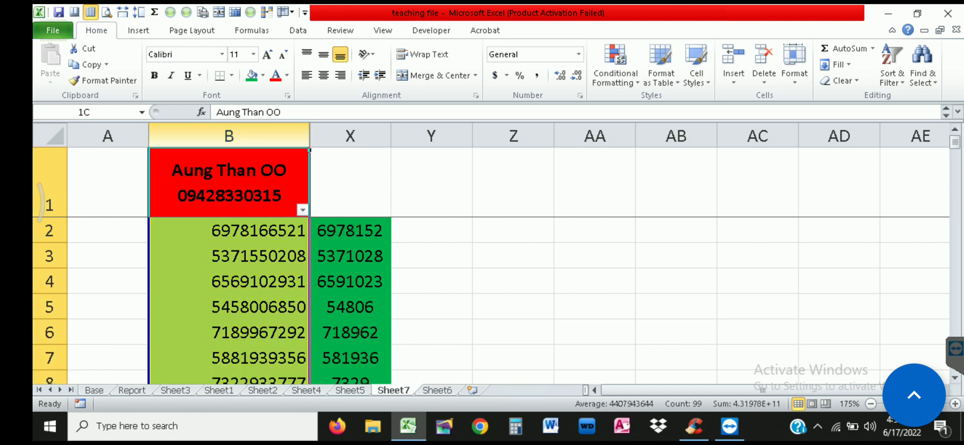
click(350, 136)
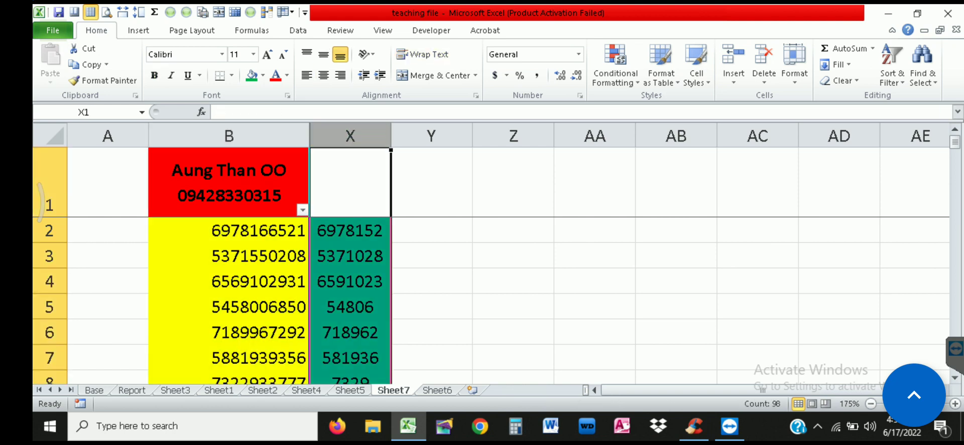
scroll(350, 301, down, 2)
scroll(350, 301, up, 2)
Enter the header Result in X1 and centre it vertically and horizontally in the cell
click(349, 183)
text(Result)
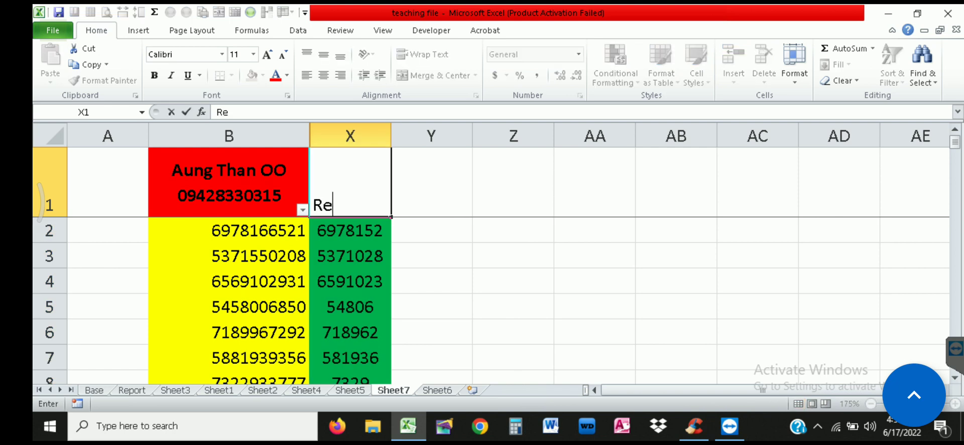
key(Return)
click(350, 183)
click(324, 54)
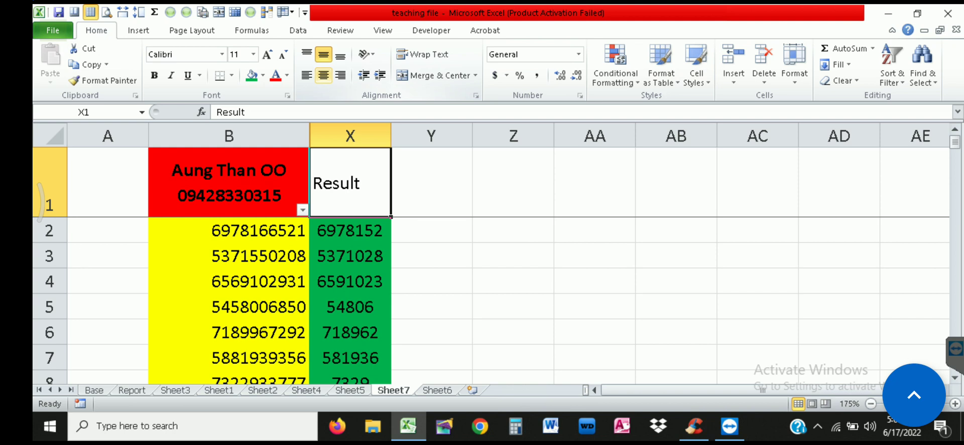
click(324, 75)
Test the duplicate removal with letters by entering first EERRFFF and after it abcdeef in B2
click(229, 230)
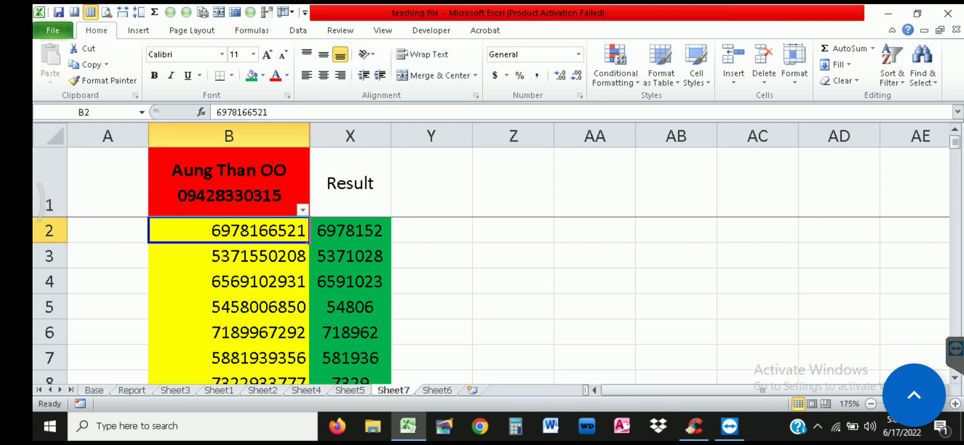
text(EERRFFF)
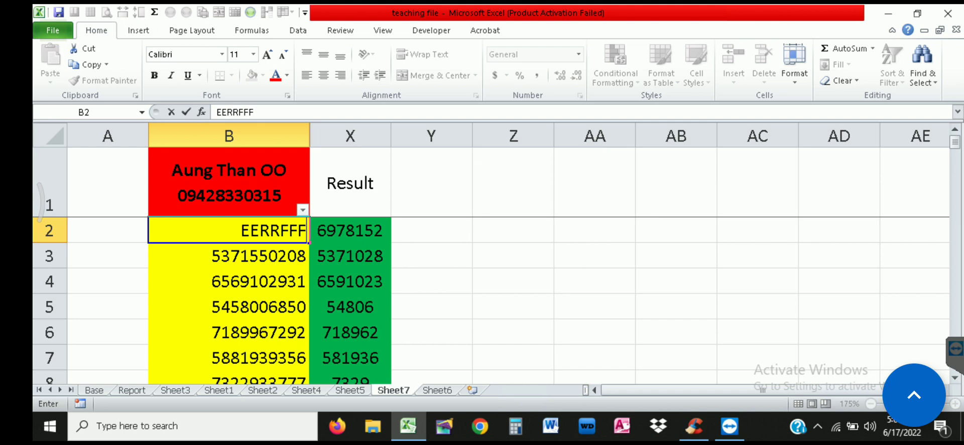
key(Return)
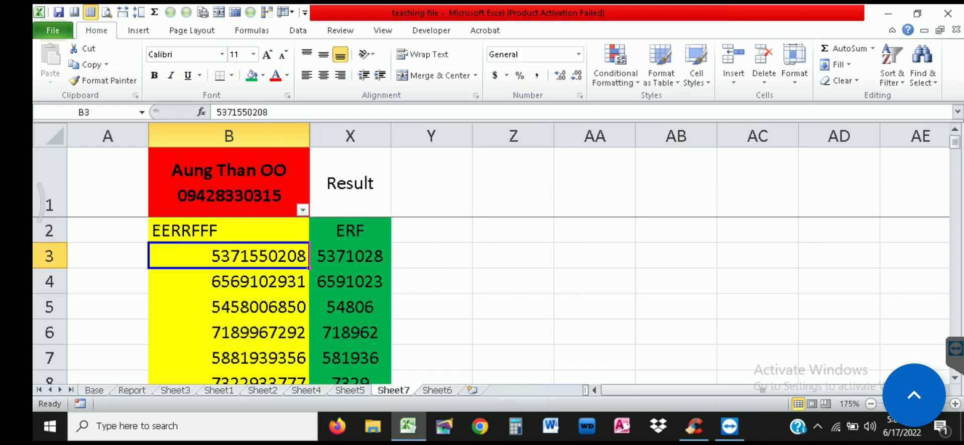
click(229, 231)
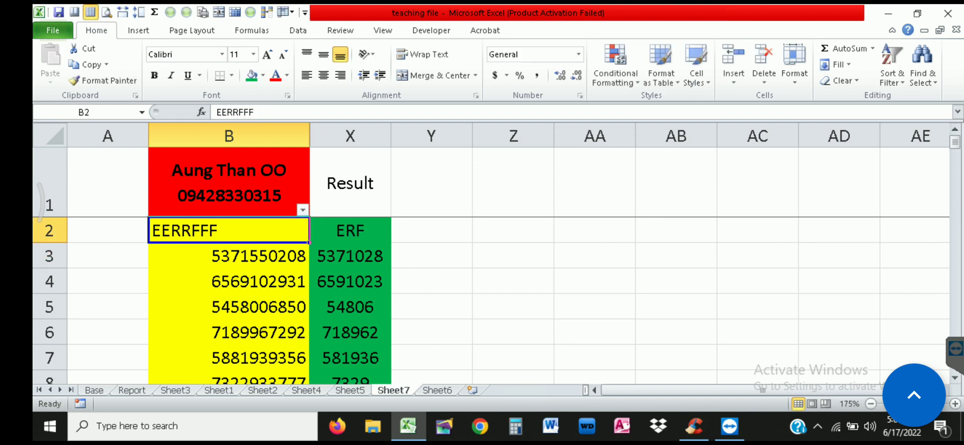
text(abcdeef)
key(Return)
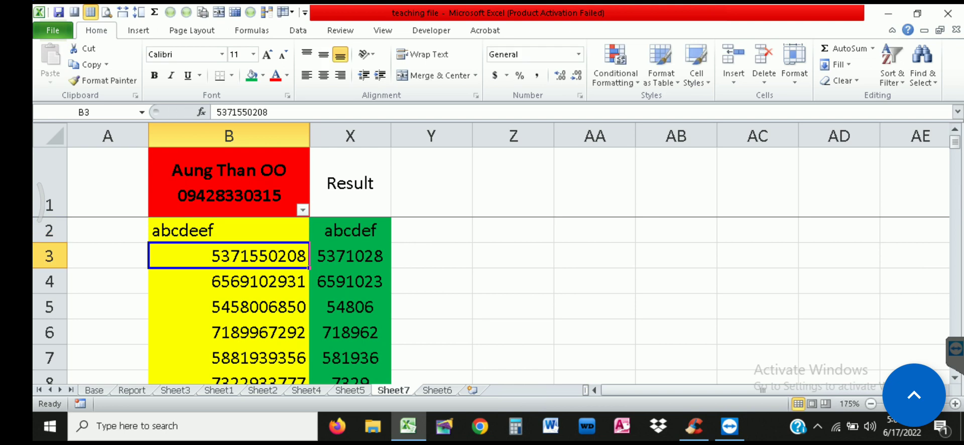
Replace the test text in B2 with AAABBCCCD
click(229, 230)
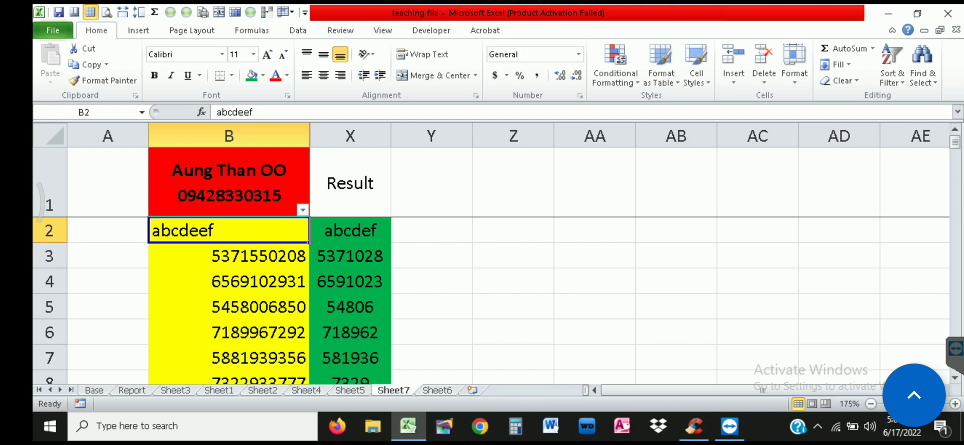
text(AAABB)
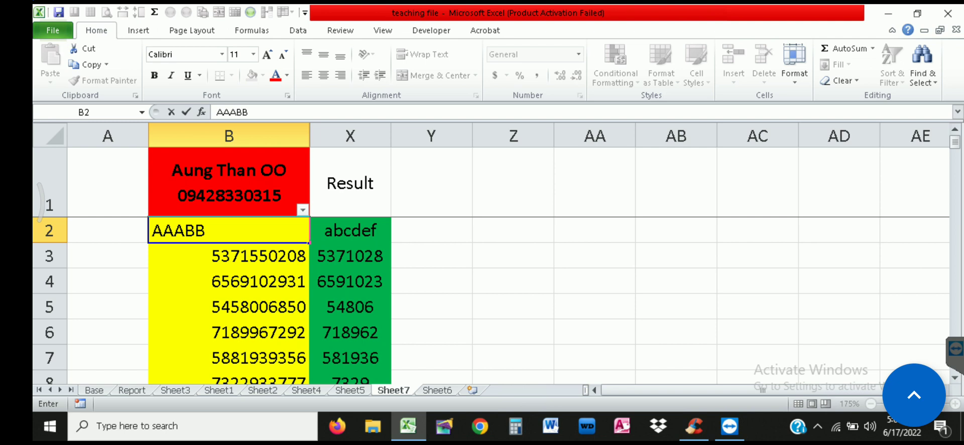
text(CCCD)
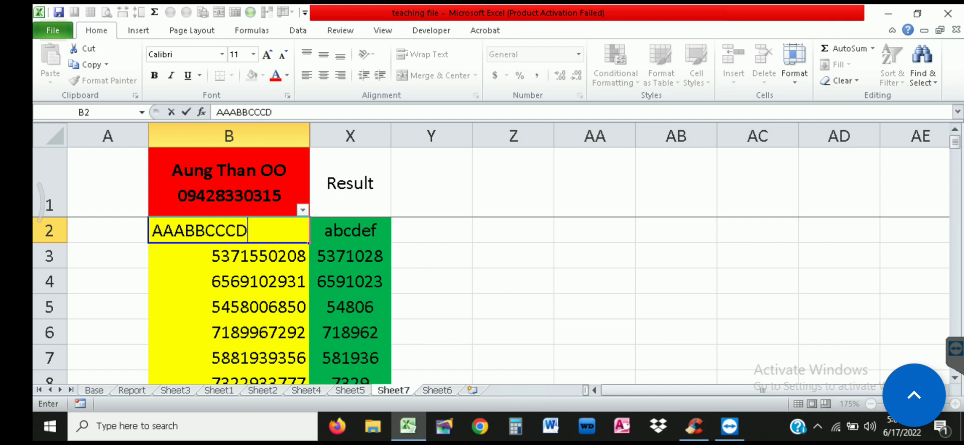
key(Return)
key(Up)
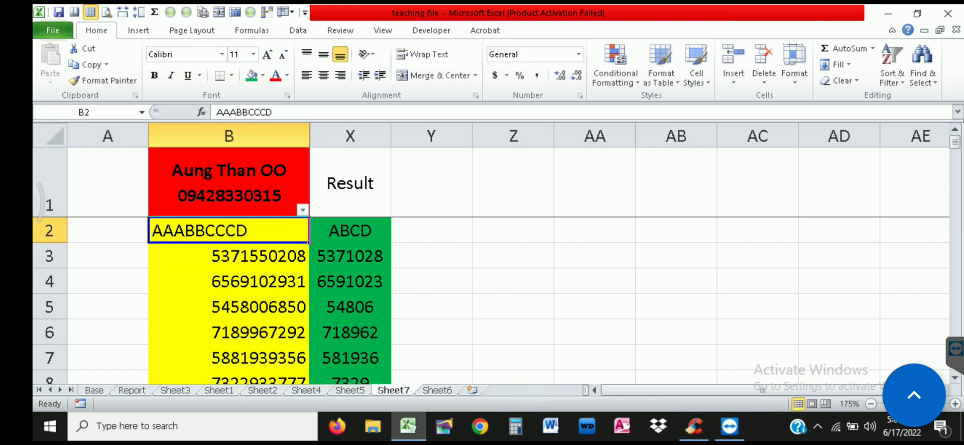
Unhide the helper columns between B and X
drag(229, 135, 350, 135)
right_click(338, 135)
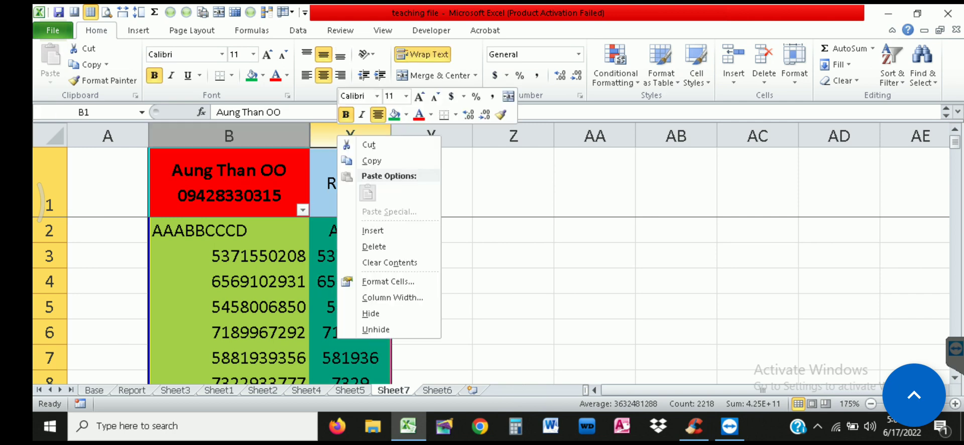
click(375, 329)
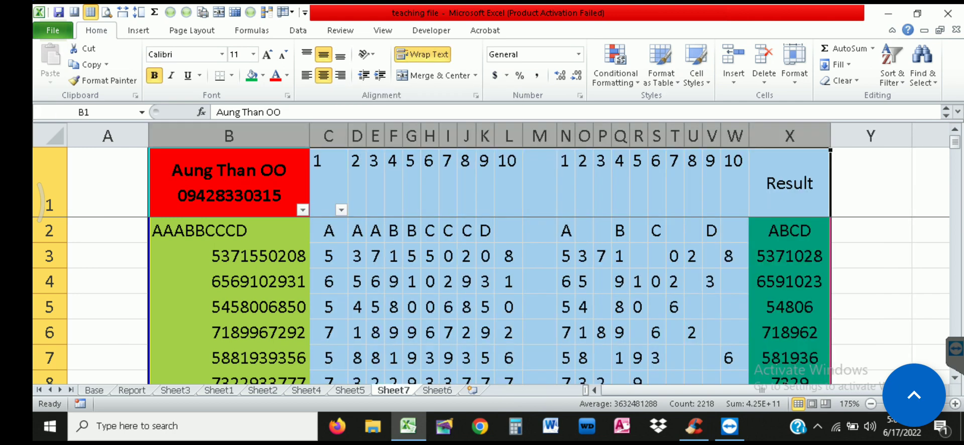
Examine the MID formula in C2 and the cells it references, leaving it unedited
click(329, 230)
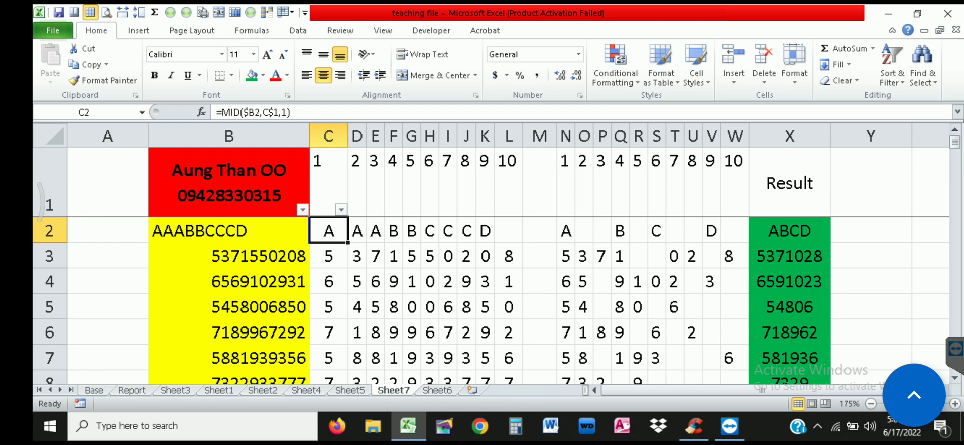
key(F2)
key(Return)
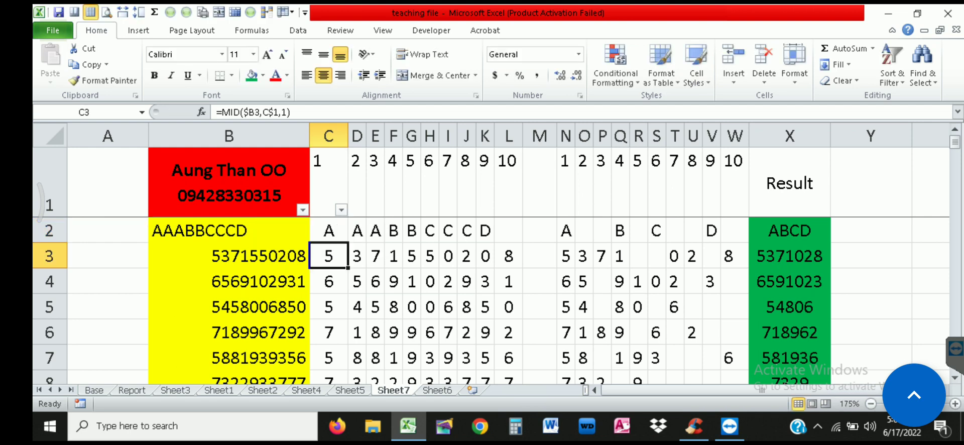
double_click(323, 230)
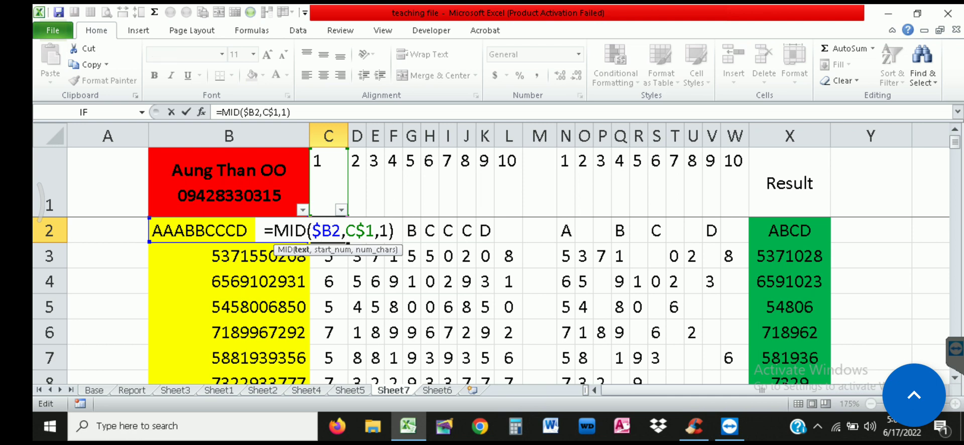
key(Escape)
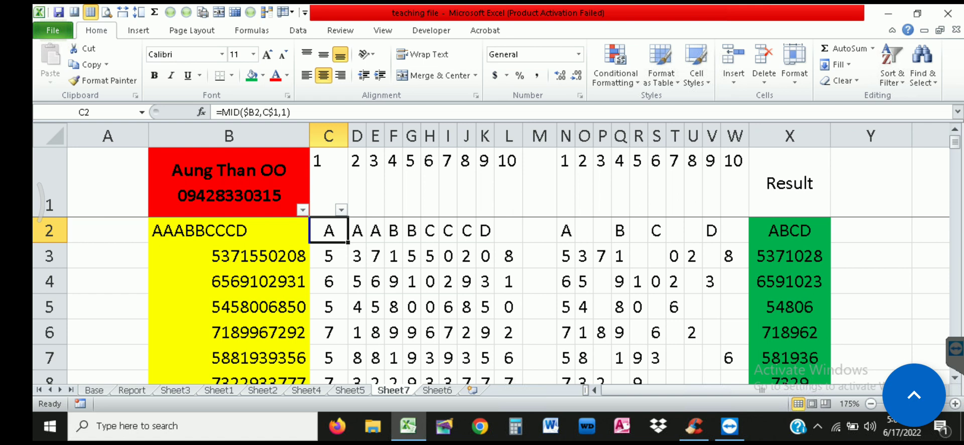
Copy the number in B3 into B2 in place of the test letters
click(229, 256)
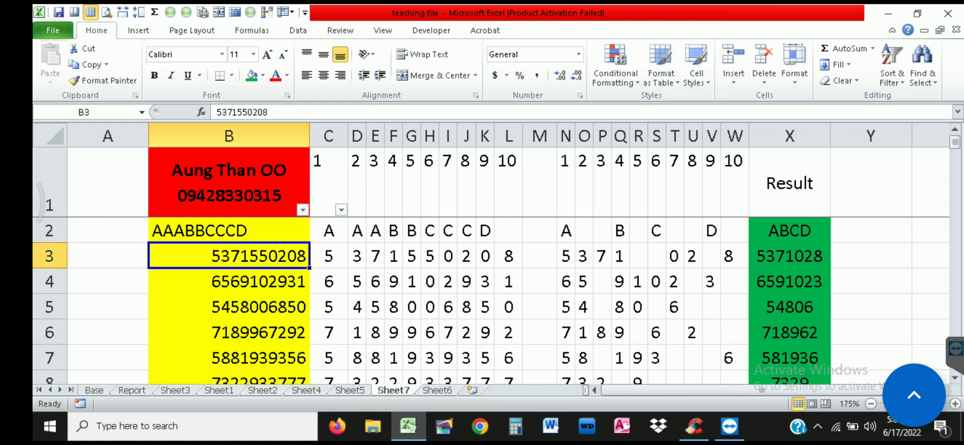
key(ctrl+c)
key(Up)
key(ctrl+v)
Examine the C$1 start-position argument in C2's MID formula, leaving the formula unedited
key(Right)
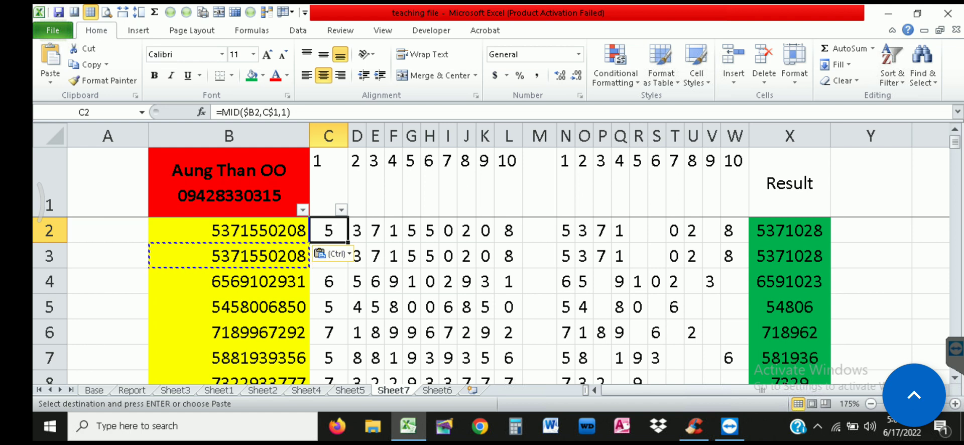
key(F2)
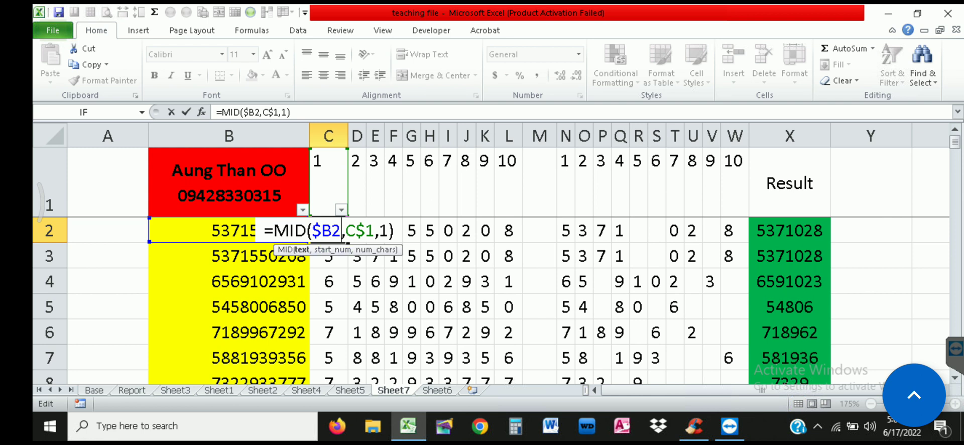
drag(345, 231, 375, 231)
key(F3)
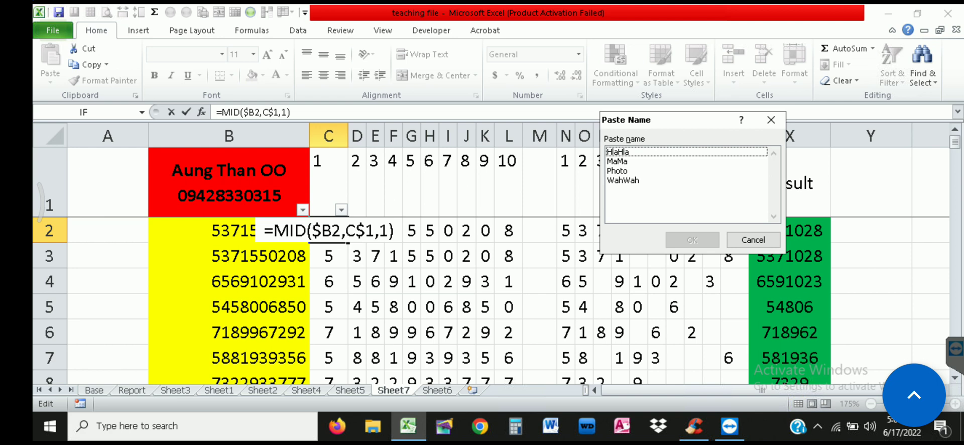
click(752, 240)
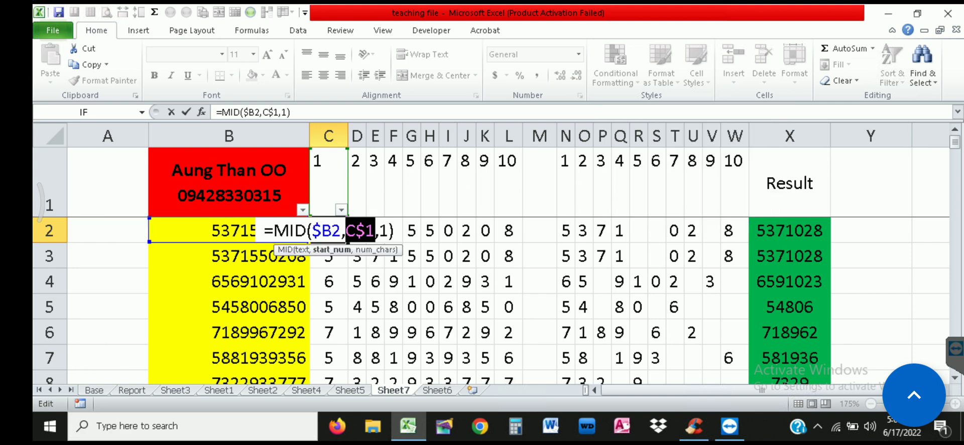
key(Return)
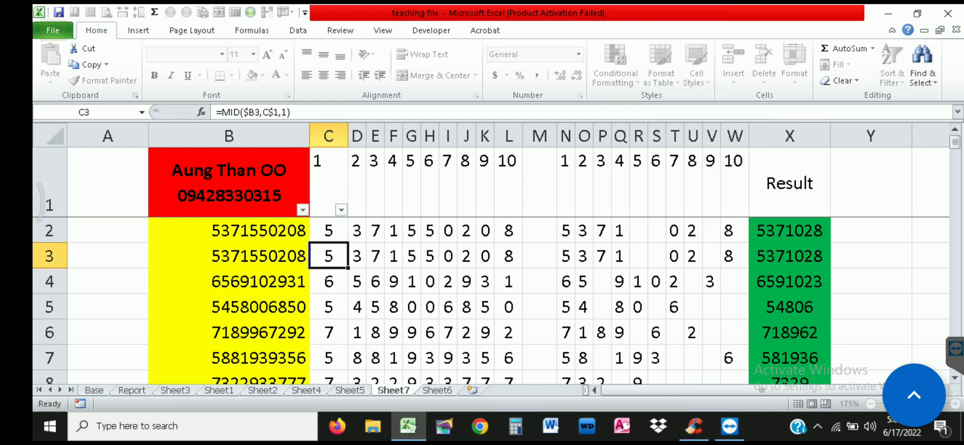
Examine the D$1 start-position argument in D2's MID formula, leaving the formula unedited
click(357, 231)
double_click(267, 112)
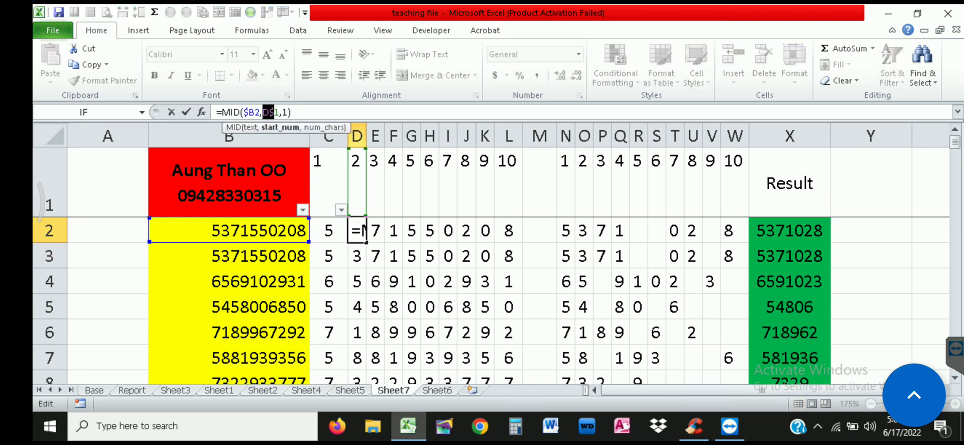
key(Escape)
double_click(359, 231)
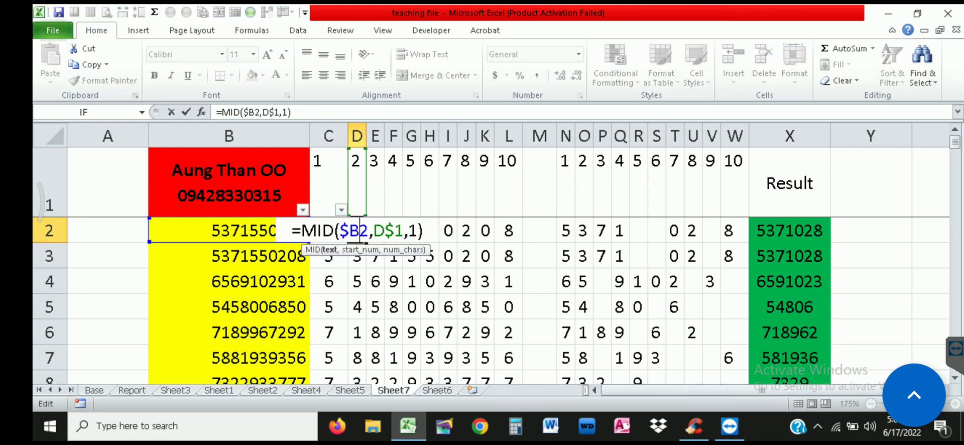
drag(373, 230, 404, 231)
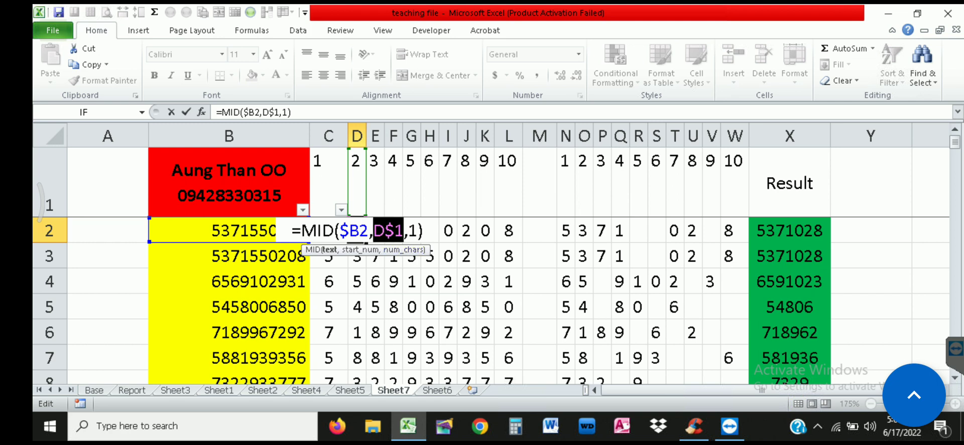
key(Return)
Cycle the B2 reference in C2's MID formula through the anchoring types, ending on $B2
key(Up)
key(Left)
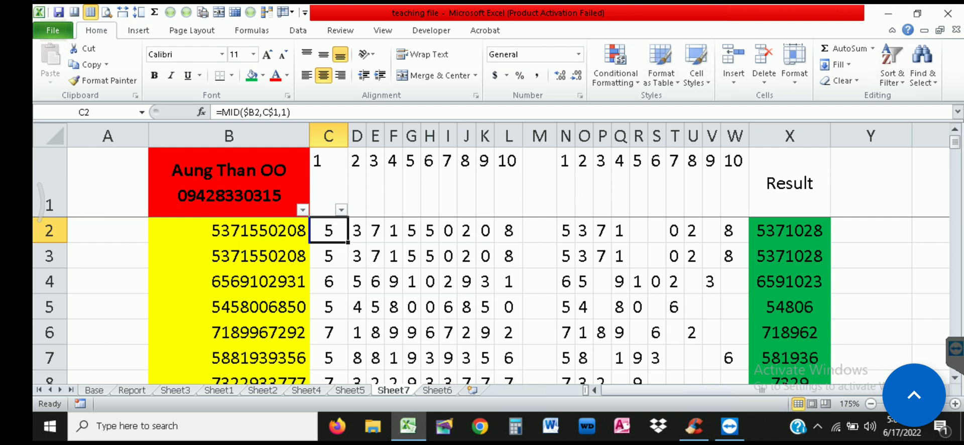
key(ctrl+Right)
key(ctrl+Left)
key(F2)
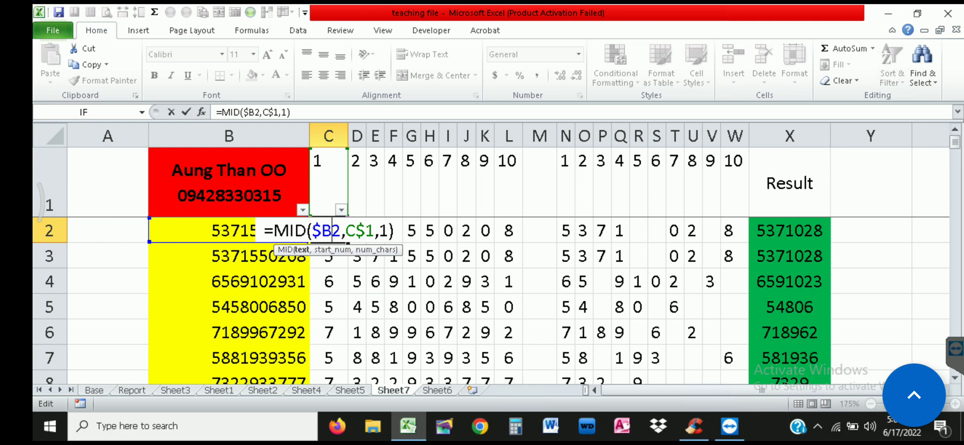
double_click(330, 230)
key(F4)
key(F4)
key(F4)
key(F4)
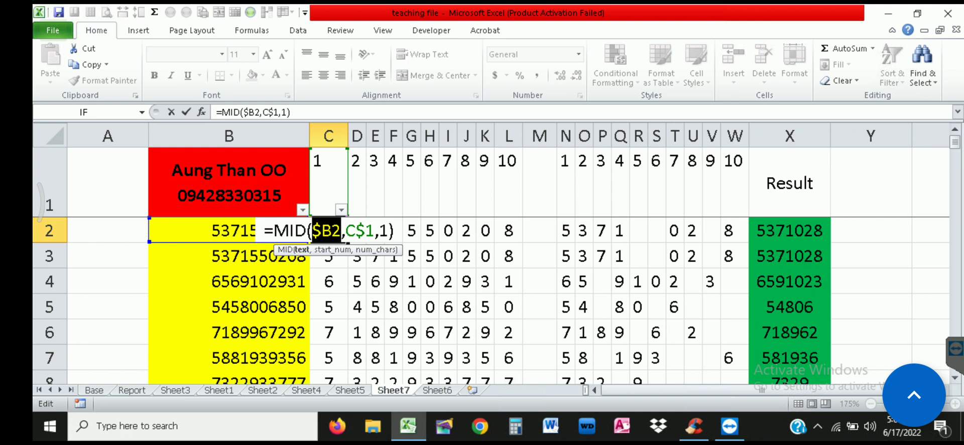
Highlight the C$1 reference in C2's formula, close it unedited and select the split characters in C2:L2
key(Right)
key(Right)
key(shift+Right)
key(shift+Right)
key(shift+Right)
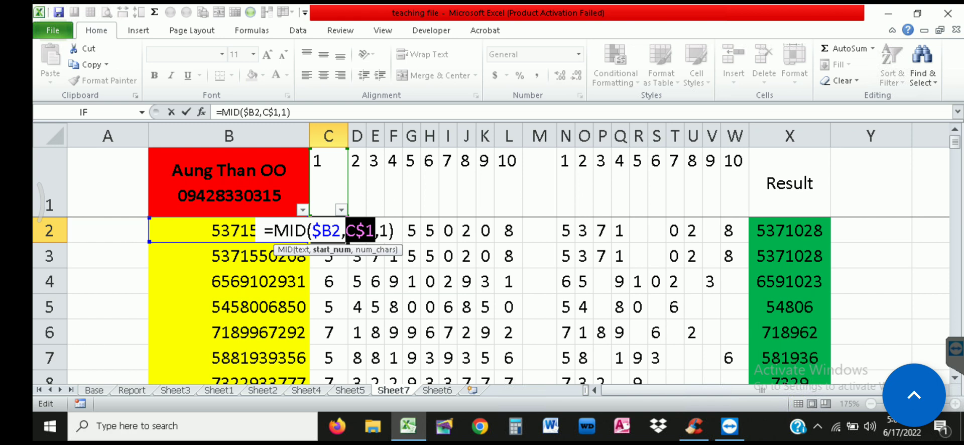
key(Return)
drag(328, 230, 508, 230)
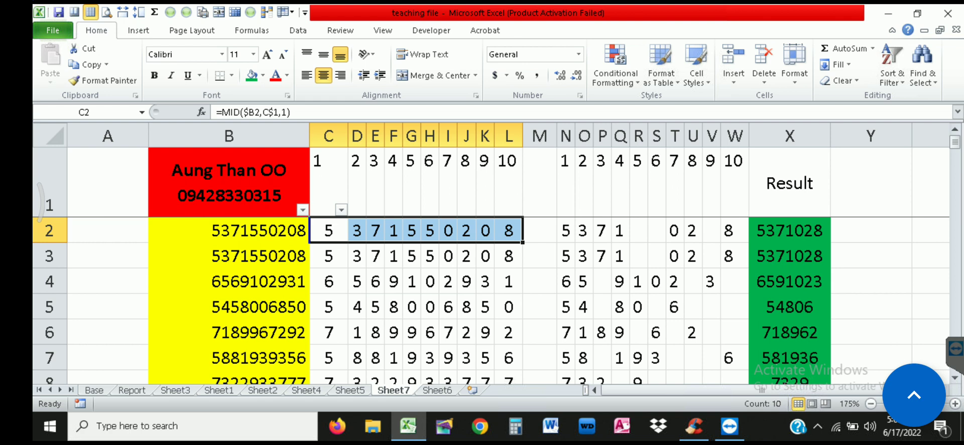
Examine the formulas in N2 and N3 that link to the first split character in column C
click(566, 231)
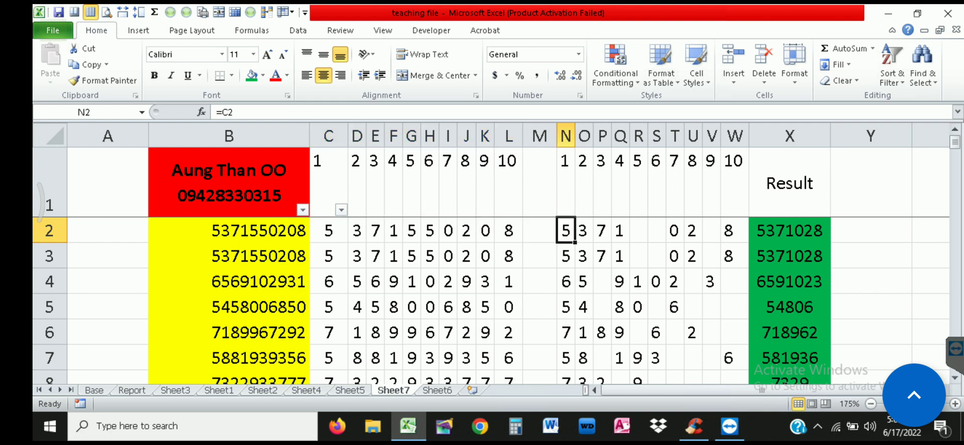
key(F2)
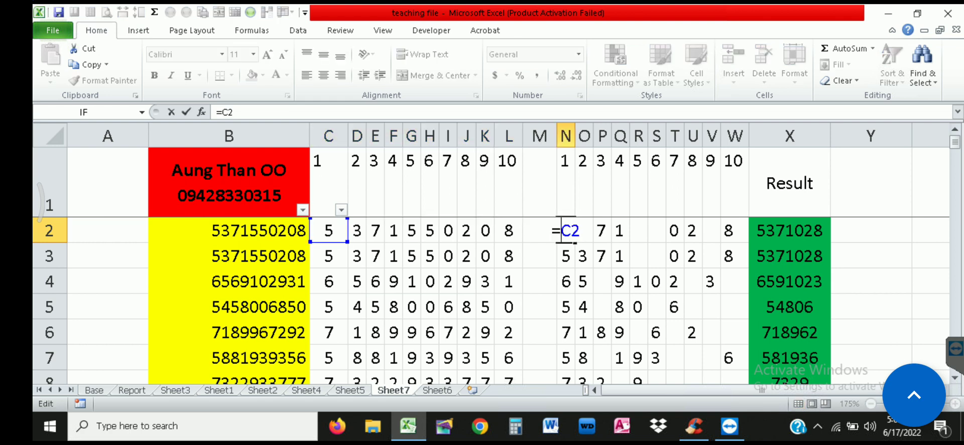
key(Return)
key(F2)
key(Return)
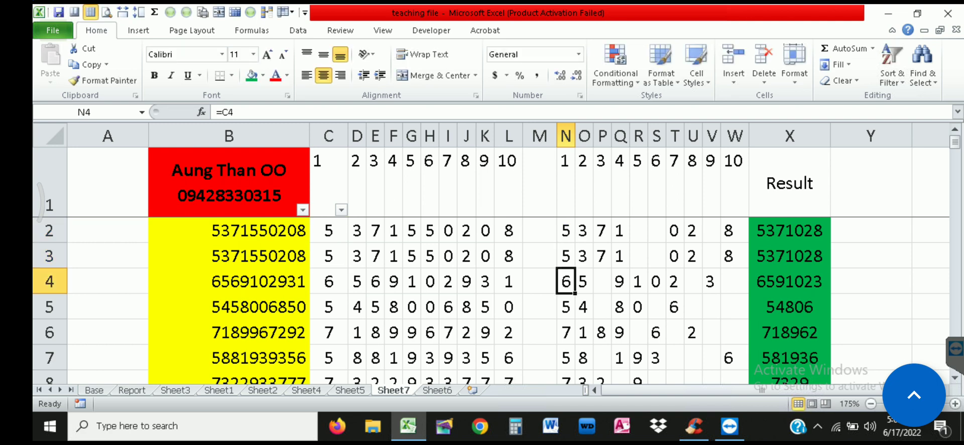
key(Return)
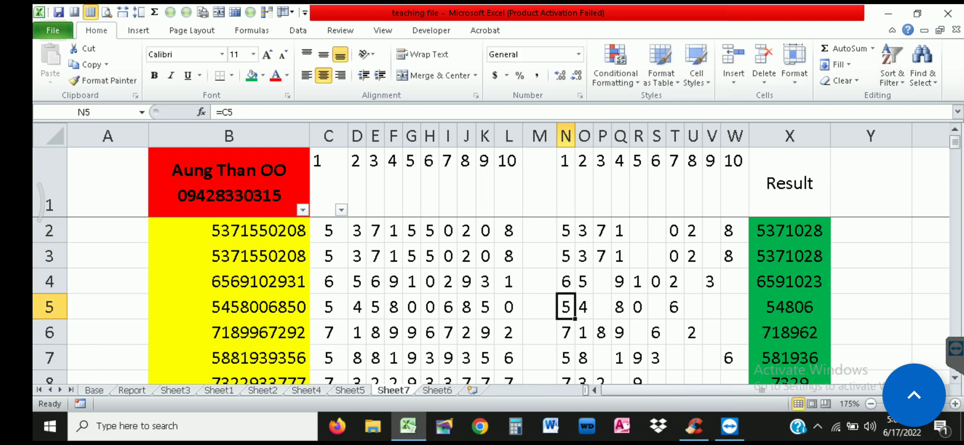
Examine the logical test and the true and false results of the IF(COUNTIF) formula in O2
click(584, 231)
key(F2)
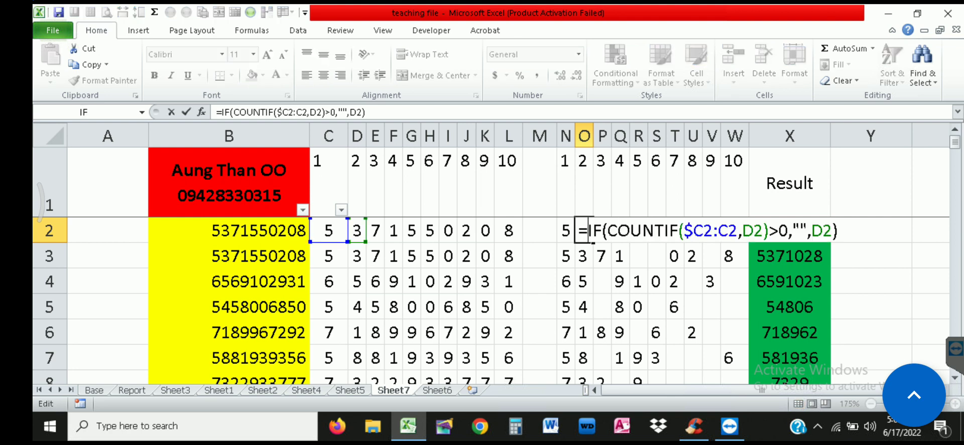
drag(607, 230, 788, 231)
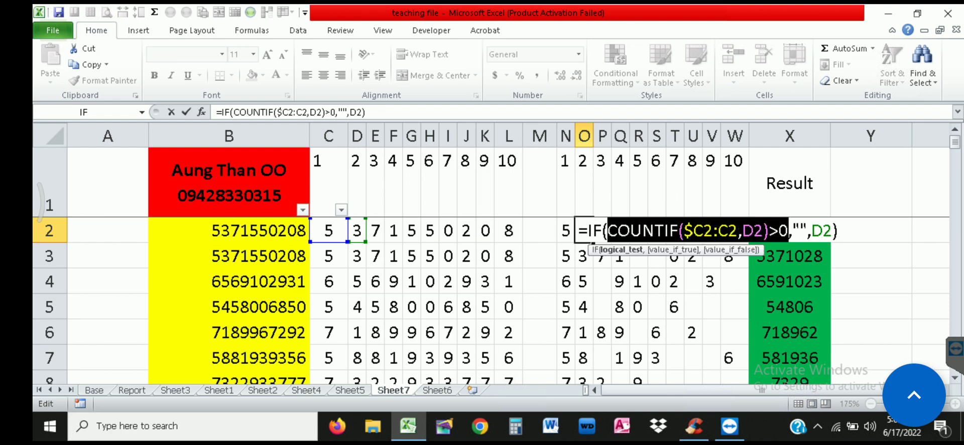
drag(791, 230, 833, 231)
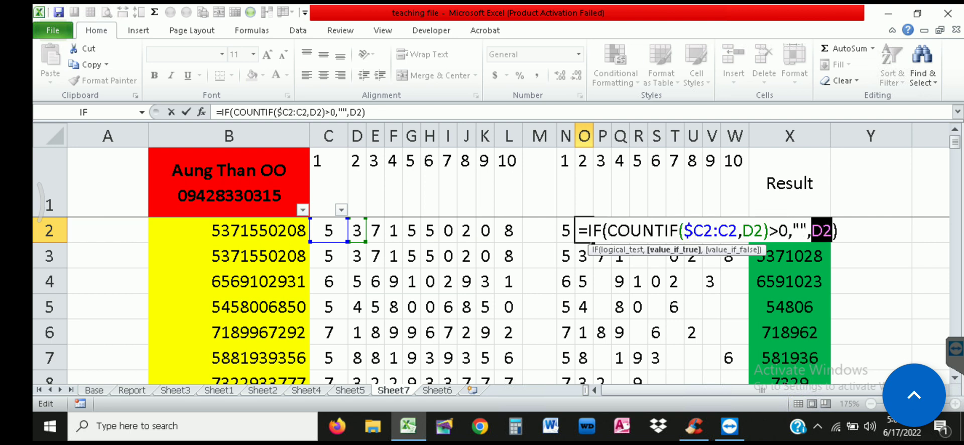
drag(607, 230, 833, 231)
drag(607, 230, 831, 230)
click(793, 231)
key(Return)
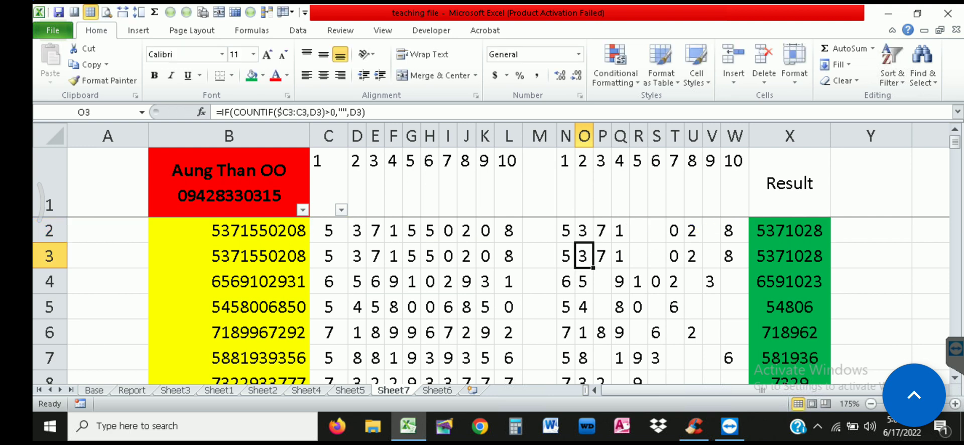
Review the O2 formula argument by argument: the $C2:C2 range, D2 criteria, >0 test, empty text and D2 result
click(565, 231)
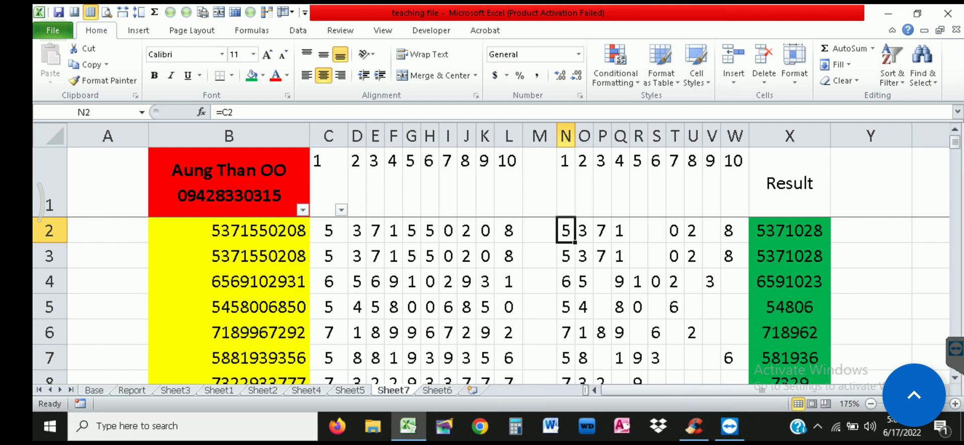
double_click(569, 230)
click(638, 256)
click(584, 231)
double_click(584, 230)
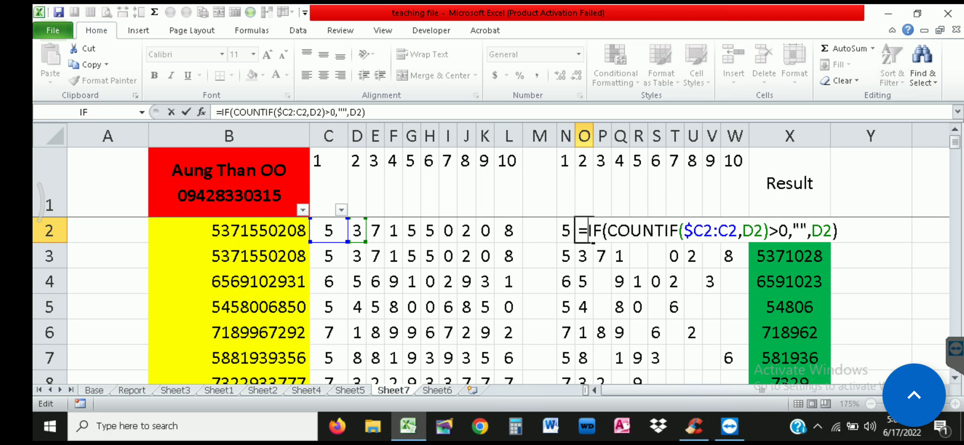
drag(684, 230, 737, 230)
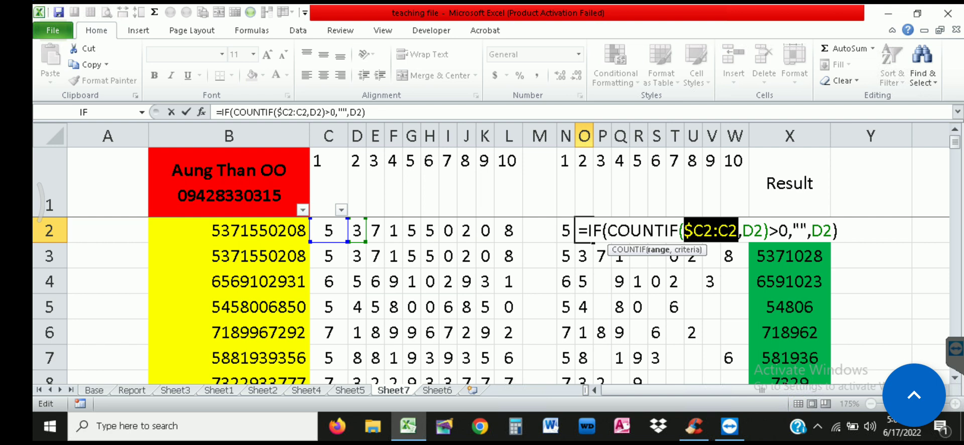
drag(742, 231, 763, 231)
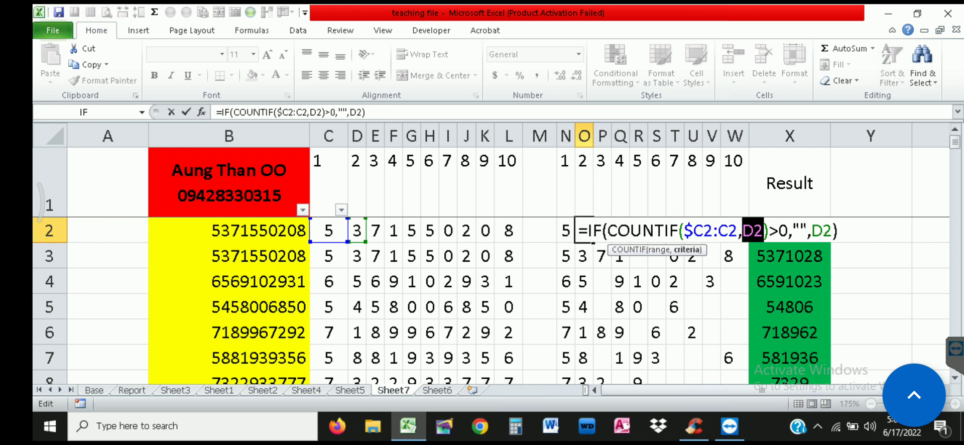
drag(787, 230, 608, 230)
drag(791, 230, 806, 230)
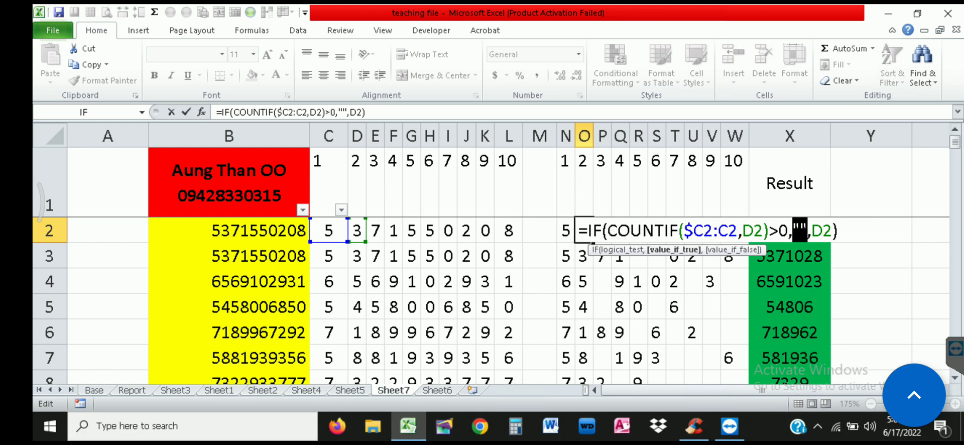
click(806, 230)
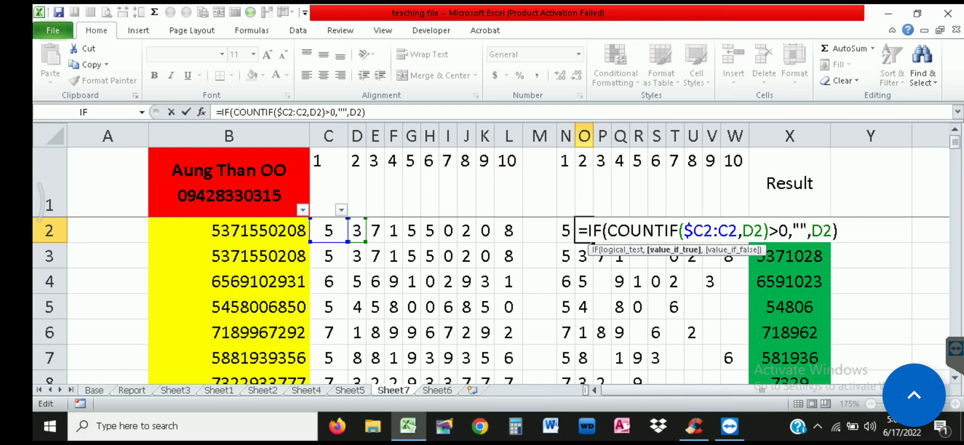
drag(811, 231, 832, 231)
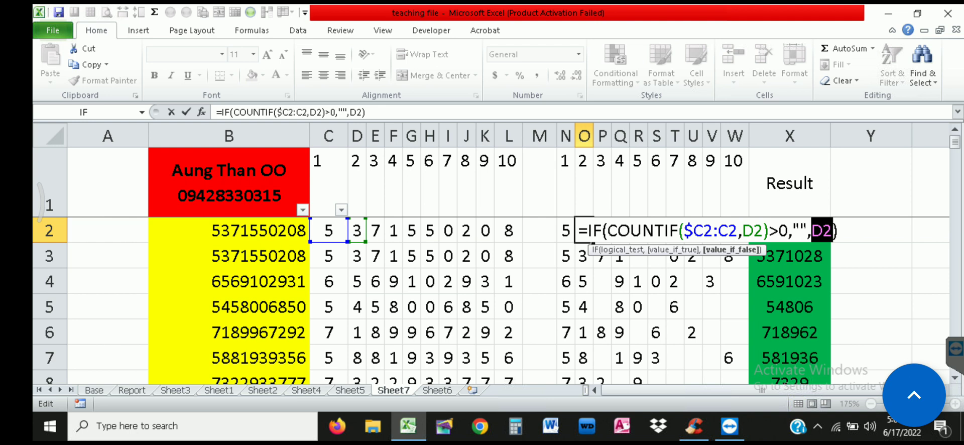
key(Return)
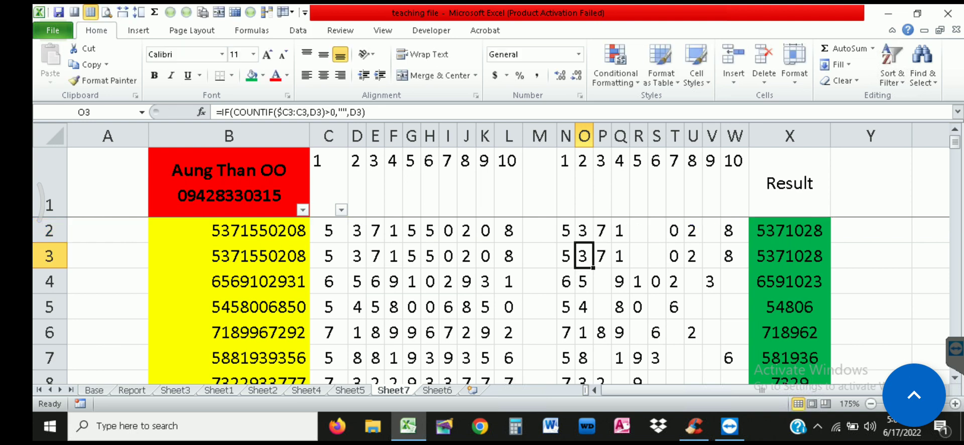
Review the anchored $C2 in O2's COUNTIF range and fill the O2 formula across to W2
double_click(582, 230)
drag(683, 230, 713, 230)
key(Return)
click(584, 231)
drag(593, 242, 747, 242)
Check the formula in N2 and select N2:W2 down to the last data row
drag(565, 231, 733, 230)
click(565, 230)
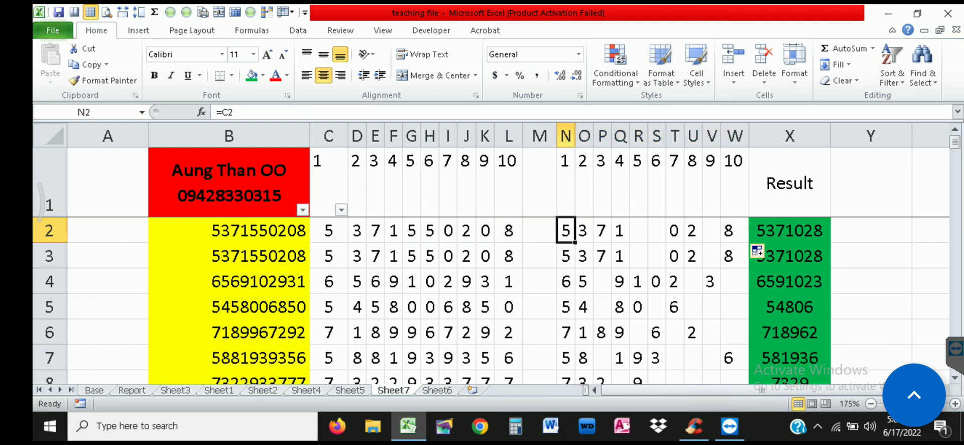
key(F2)
key(Return)
key(Up)
key(shift+Right)
key(shift+Right)
key(shift+Right)
key(shift+Right)
key(shift+Right)
key(shift+Right)
key(shift+Right)
key(shift+Right)
key(shift+Right)
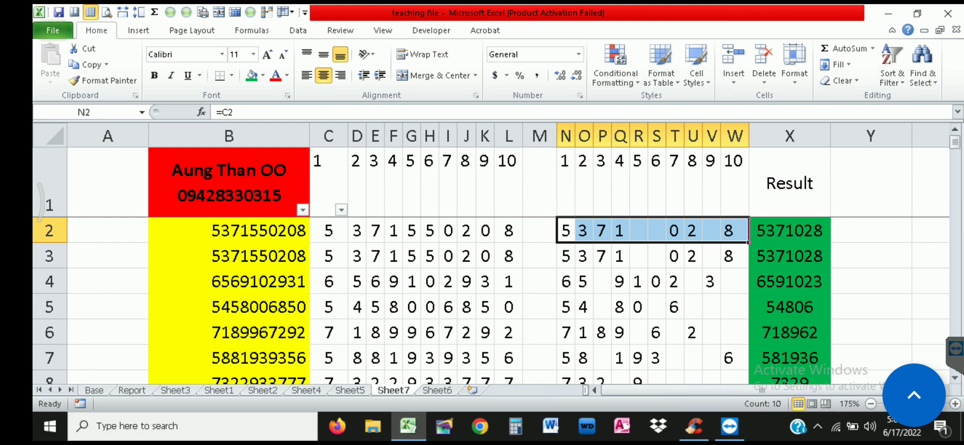
key(ctrl+shift+Down)
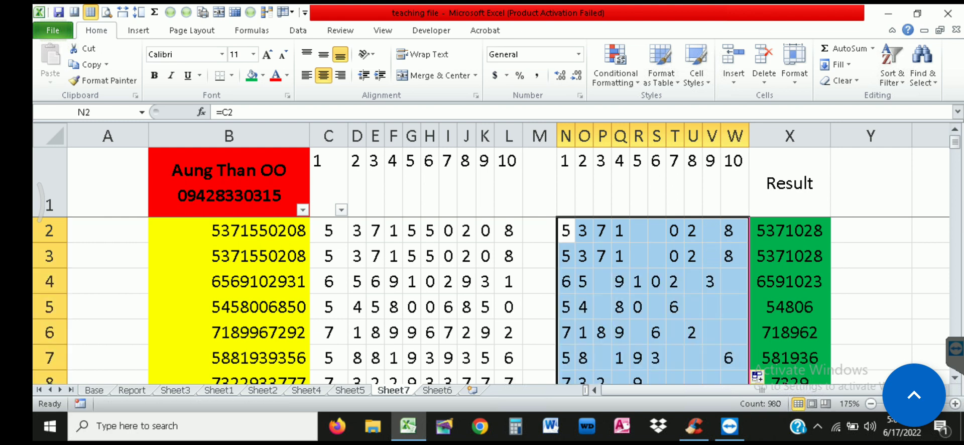
Examine the CONCATENATE formula in X2 that joins N2 through W2, leaving it unedited
click(789, 230)
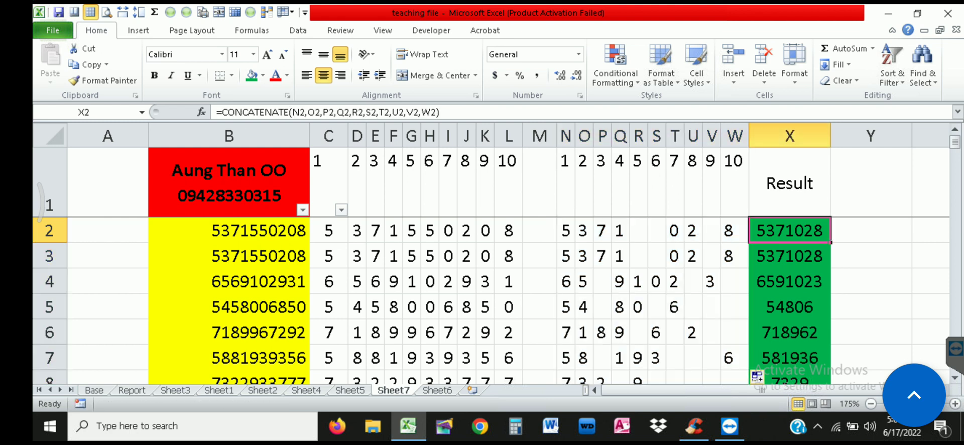
double_click(795, 231)
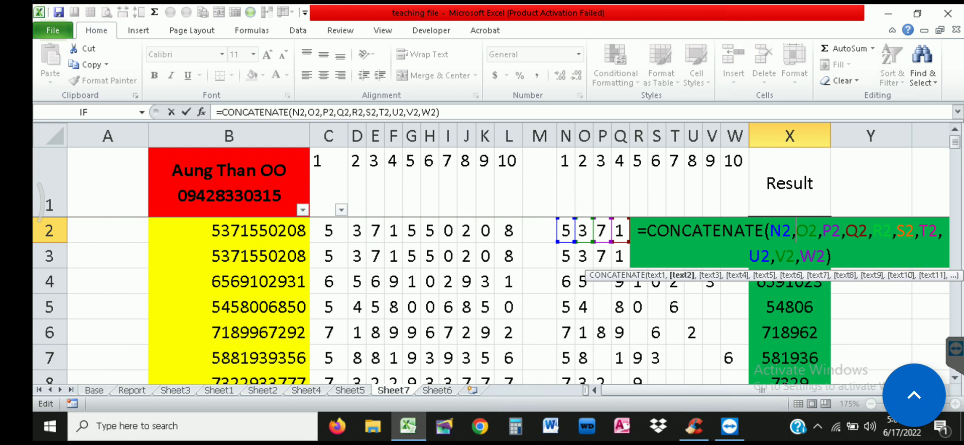
key(Return)
Hide the helper columns C through W
drag(734, 136, 328, 136)
right_click(339, 139)
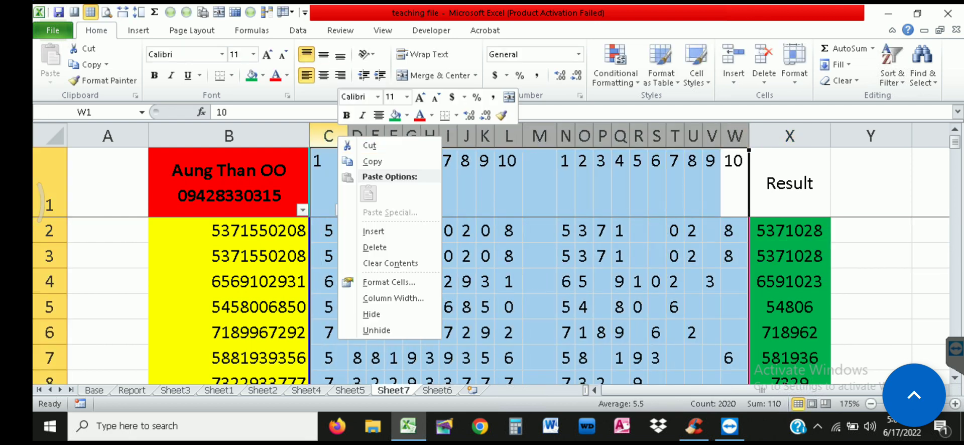
click(377, 314)
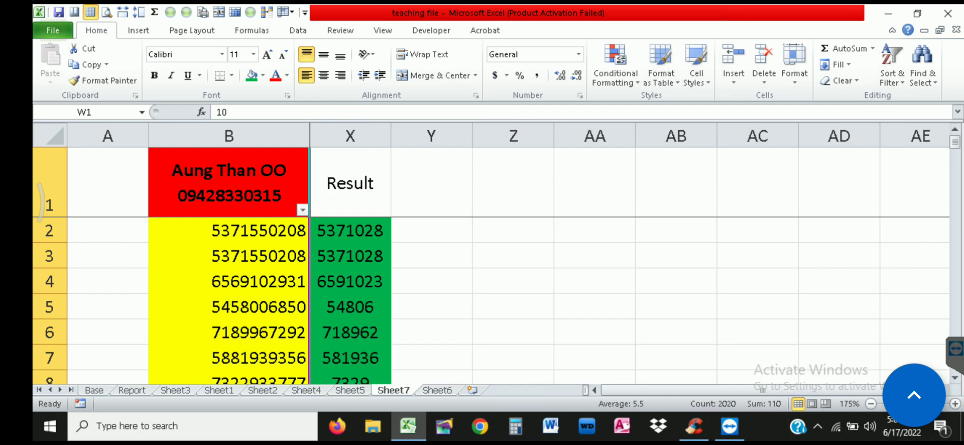